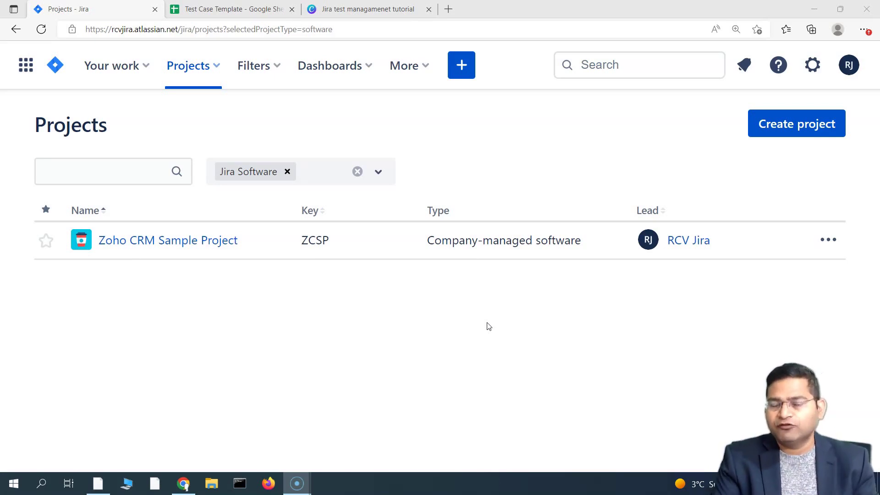
Step: Open the Zoho CRM Sample Project to show its ZCSP Sprint 2 board
left_click(465, 316)
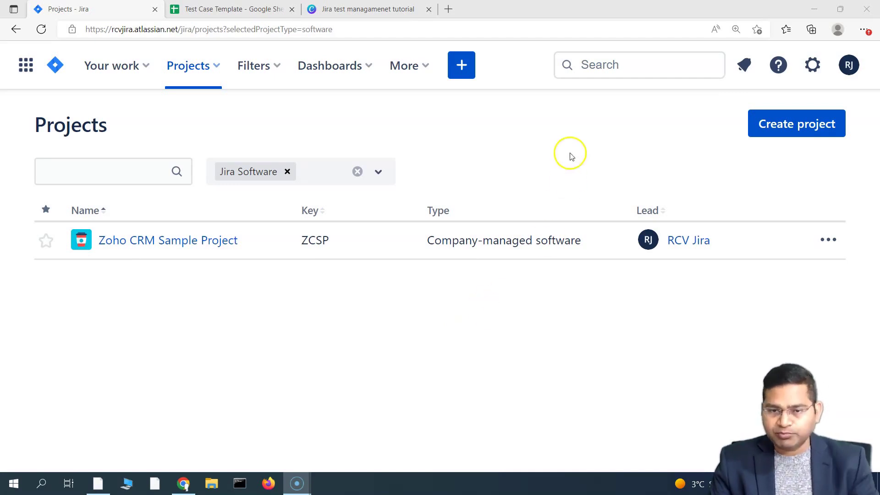
left_click(189, 240)
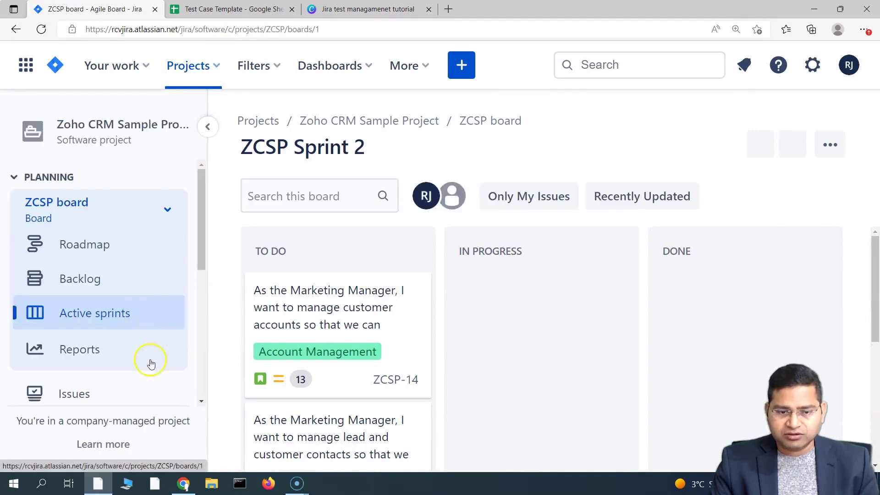
scroll(155, 275, "down", 5)
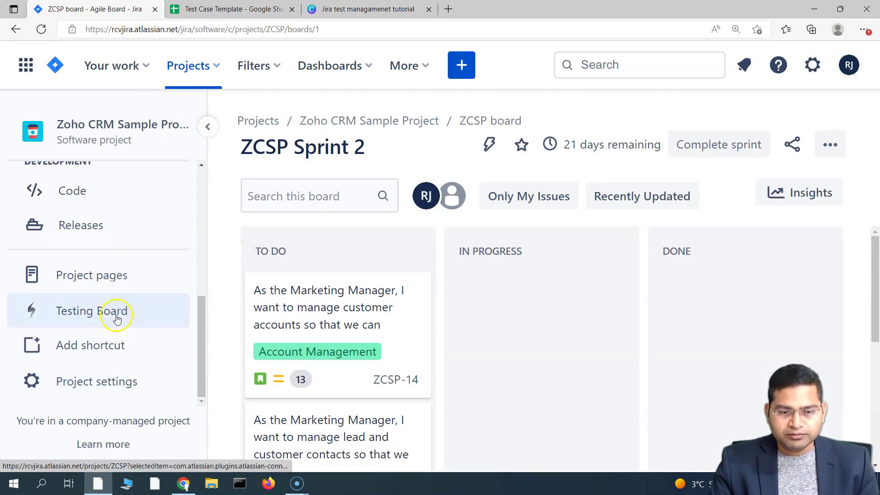
Step: Open the project's settings and scroll to the Apps section
left_click(95, 382)
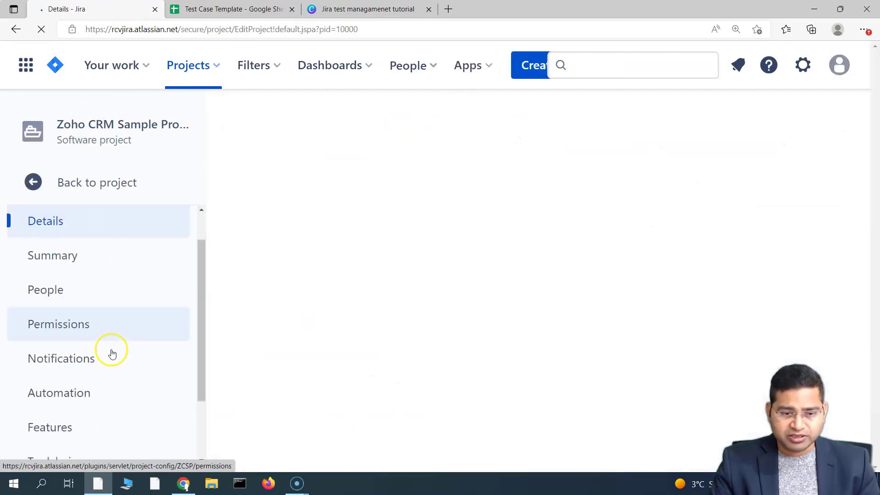
scroll(112, 354, "down", 2)
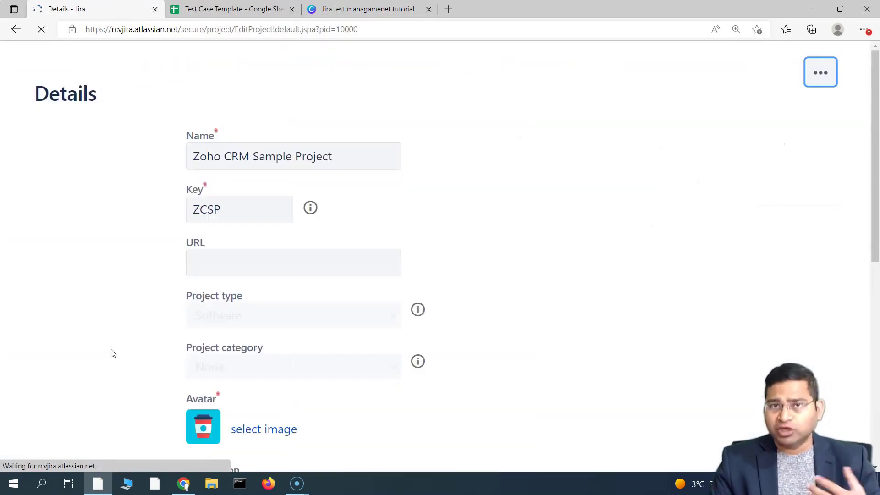
left_click(144, 298)
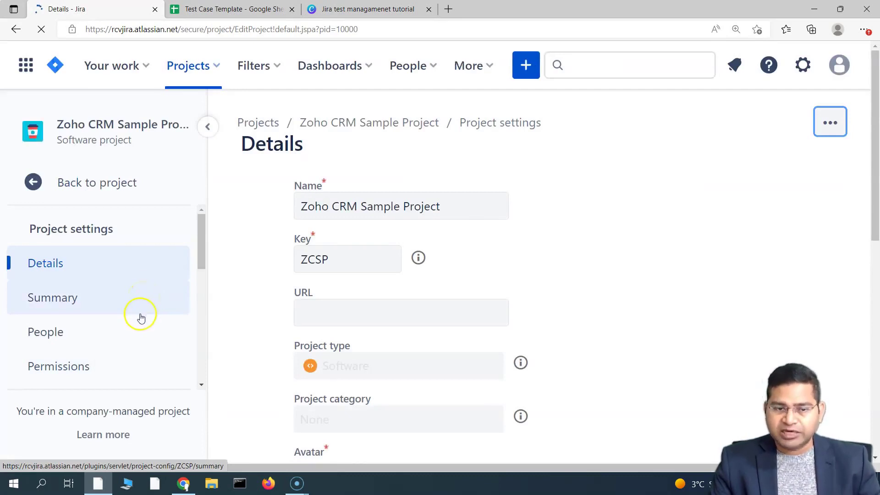
scroll(141, 314, "down", 5)
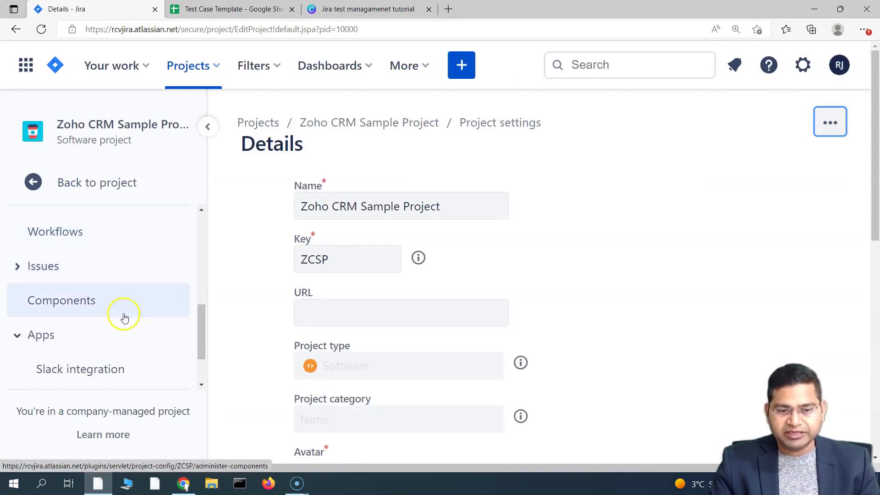
scroll(123, 316, "down", 1)
left_click(31, 289)
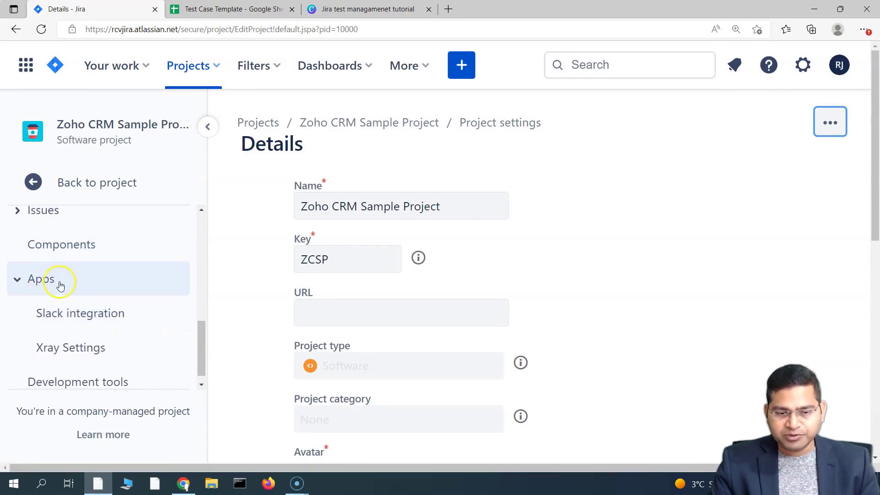
Step: Open Xray Settings > Test Environments, which shows no environments yet
left_click(80, 351)
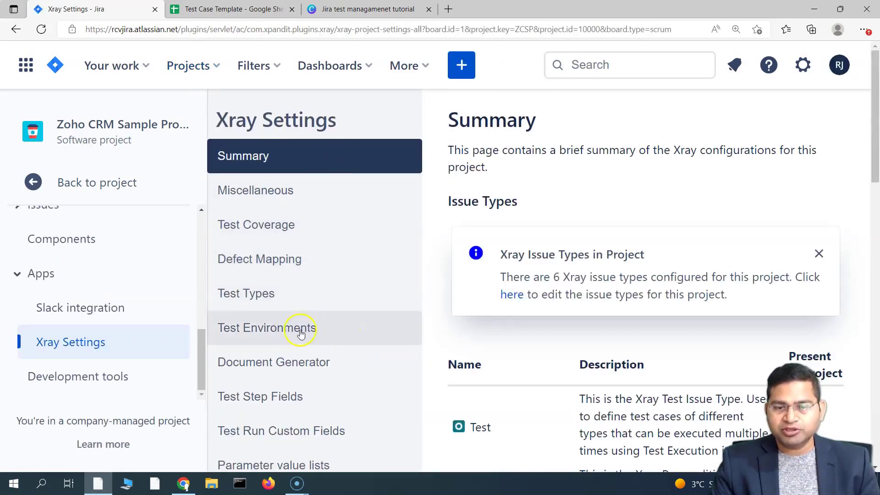
left_click(281, 333)
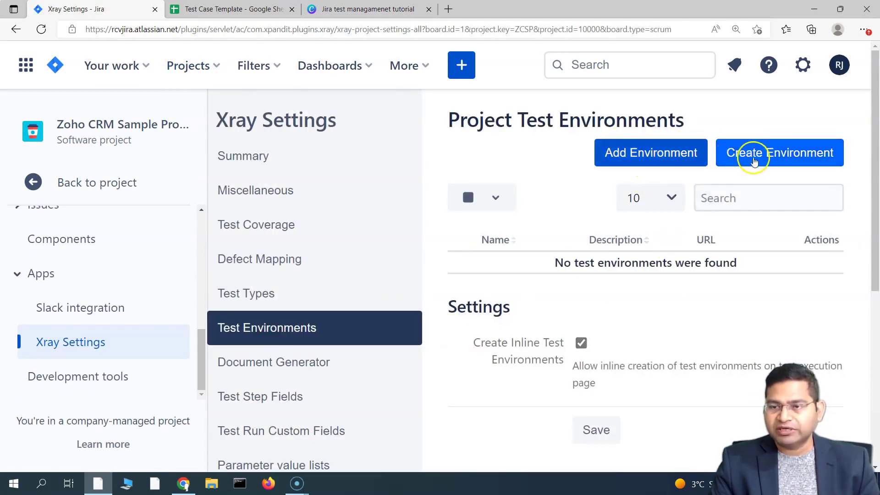
scroll(576, 290, "down", 1)
left_click_drag(554, 198, 737, 198)
left_click(708, 271)
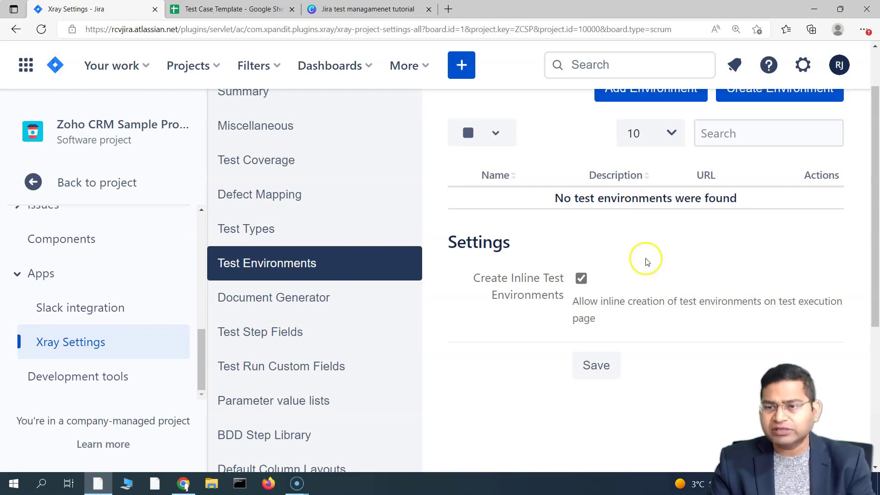
scroll(655, 261, "up", 2)
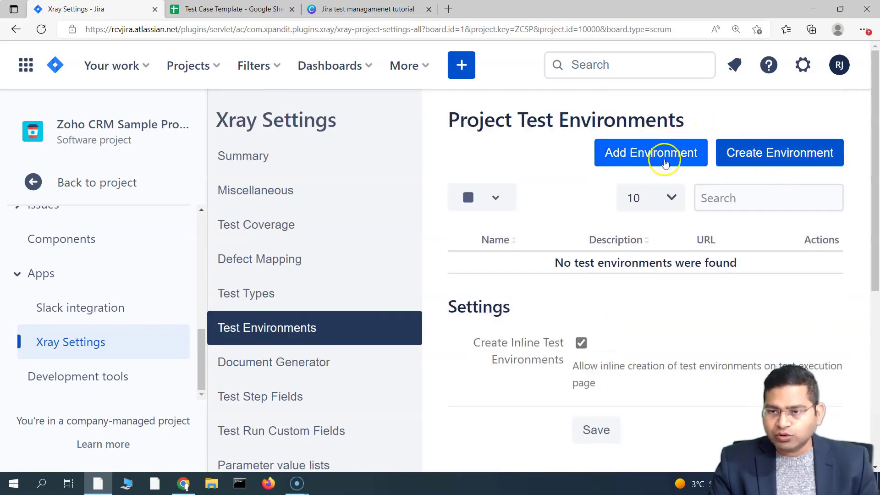
left_click(649, 154)
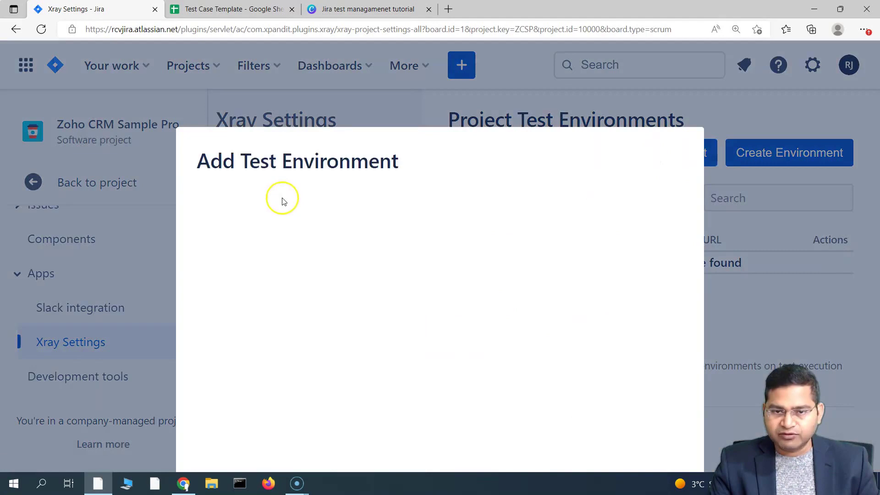
left_click(408, 216)
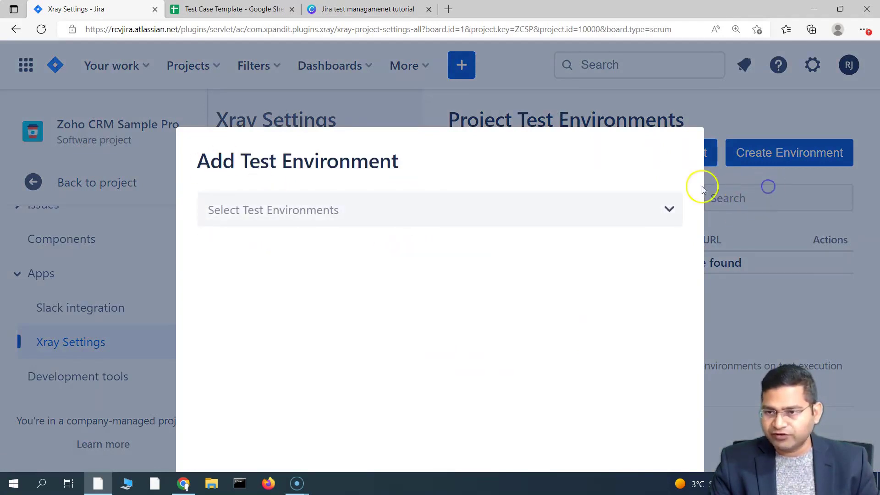
key("ctrl+minus")
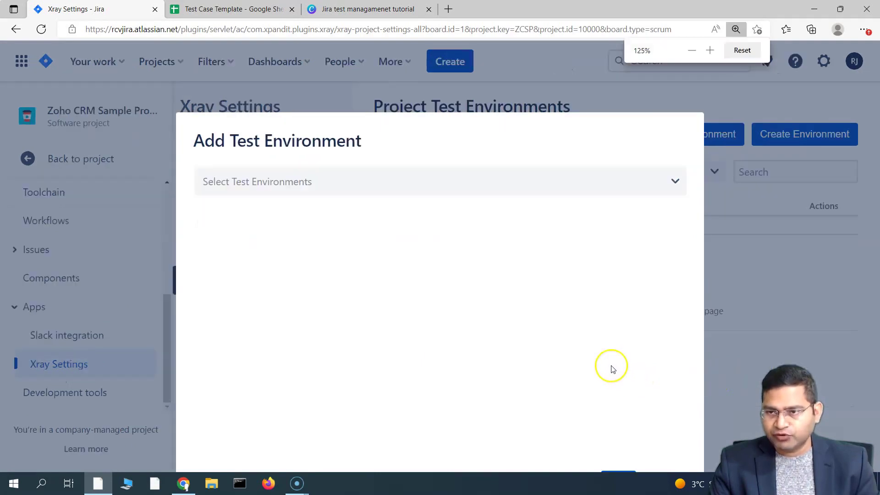
key("ctrl+minus")
key("ctrl+minus")
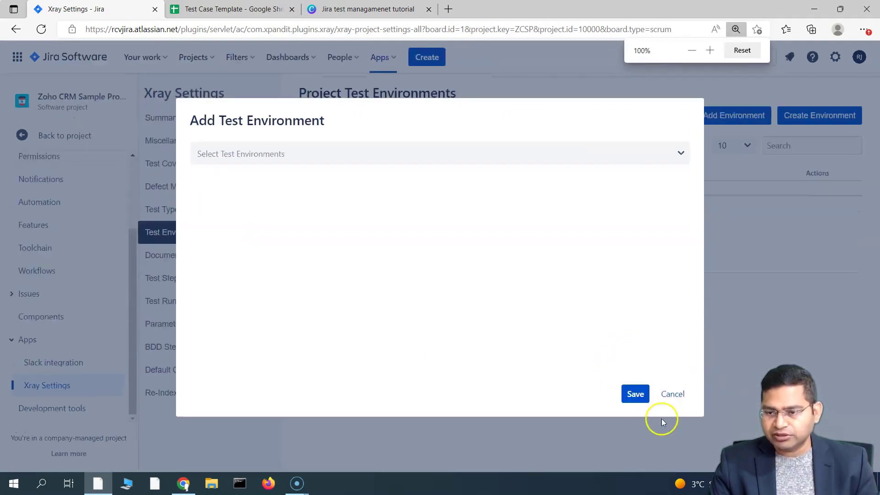
left_click(673, 394)
key("ctrl+plus")
key("ctrl+plus")
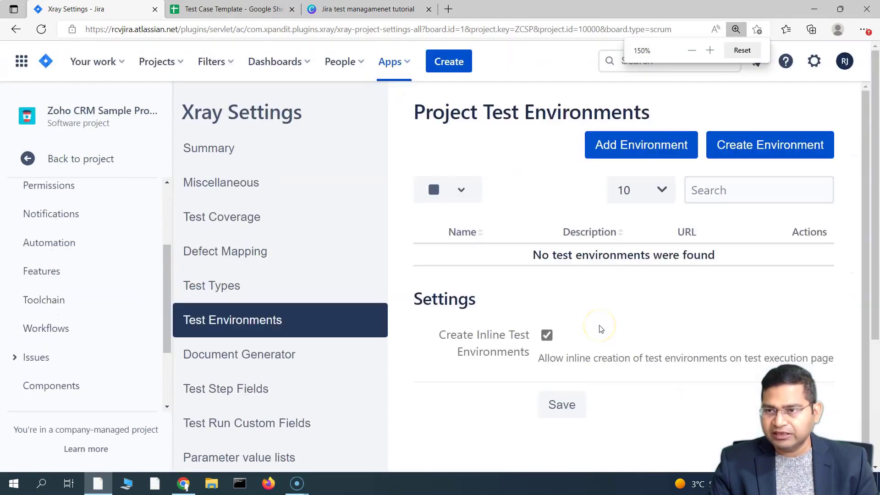
Step: Start a new test environment named SIT with description 'SIT test env'
left_click(759, 155)
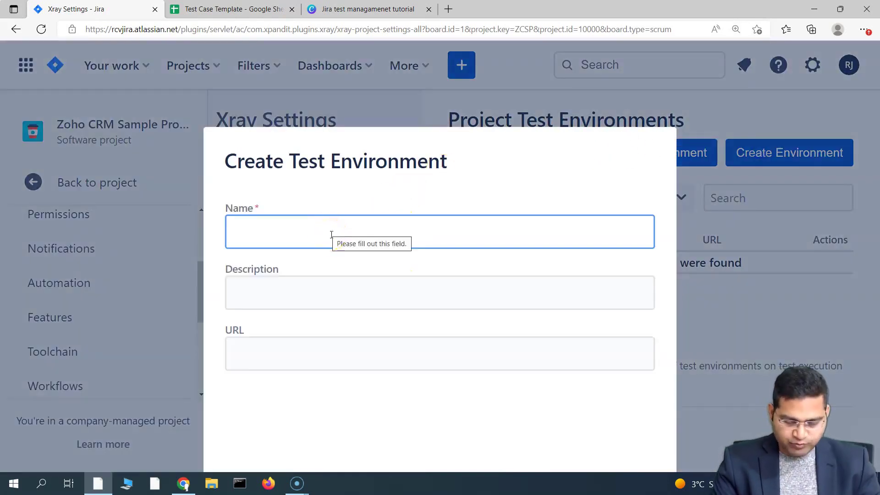
type("si")
left_click(328, 235)
type("t")
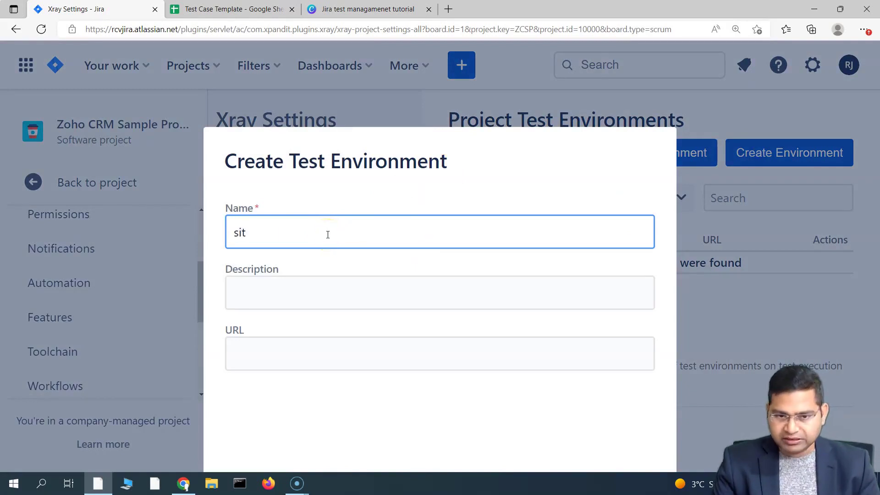
left_click_drag(250, 236, 206, 238)
type("SIT")
left_click(268, 293)
type("SIT ")
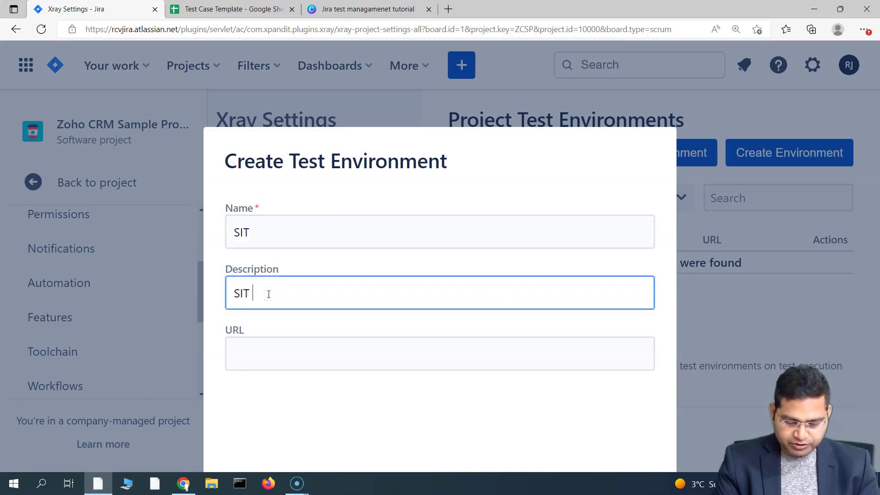
type("test env")
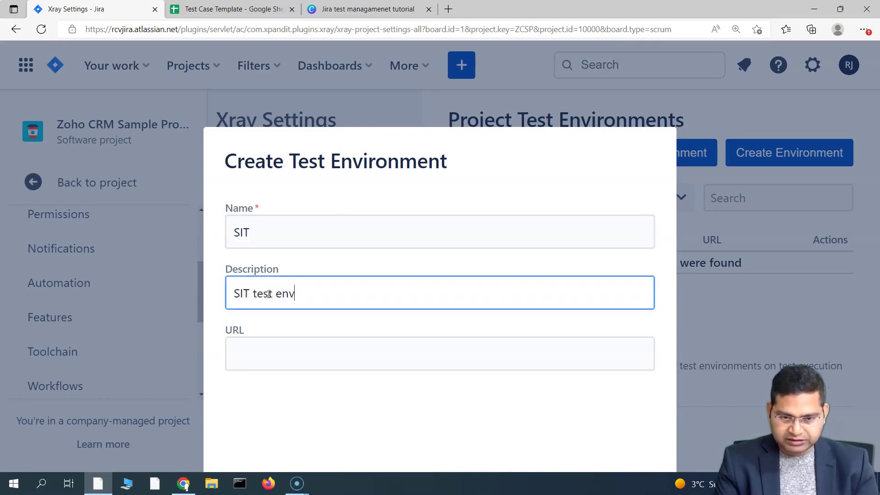
left_click(311, 358)
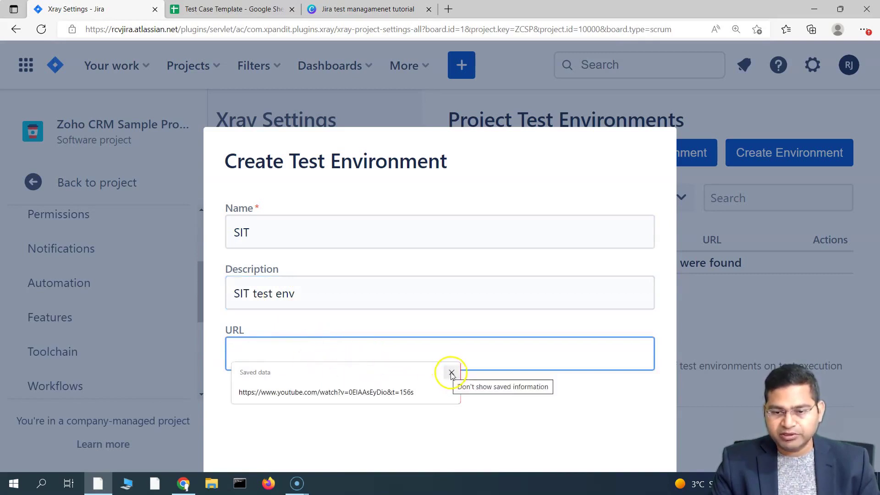
type("https://www.youtube.com/watch?v=0EIAAsEyDio&t=156s")
left_click_drag(560, 355, 231, 357)
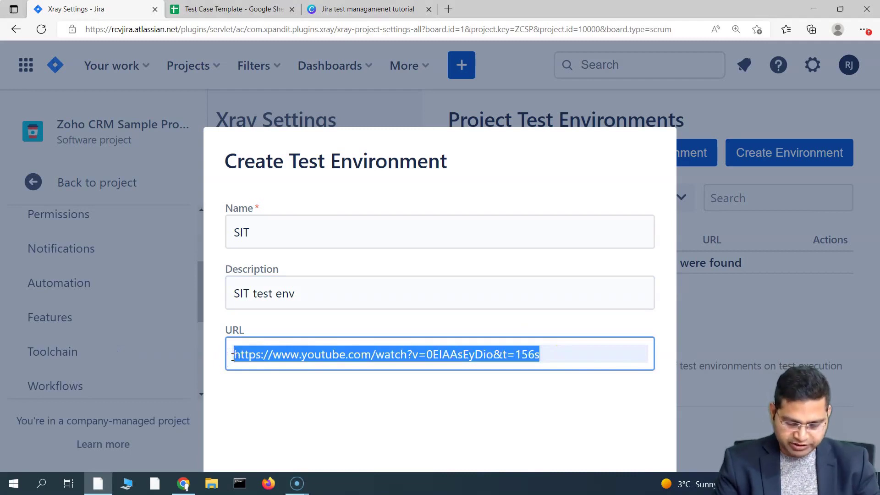
type("http")
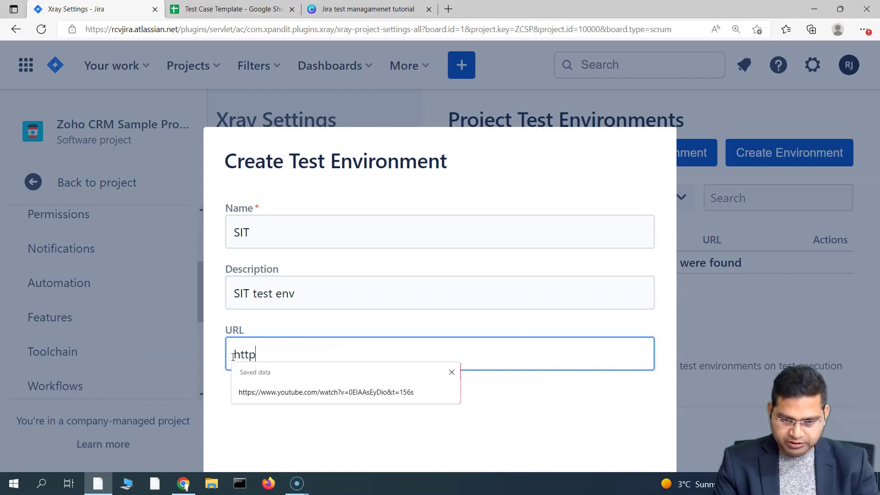
type("s://sit")
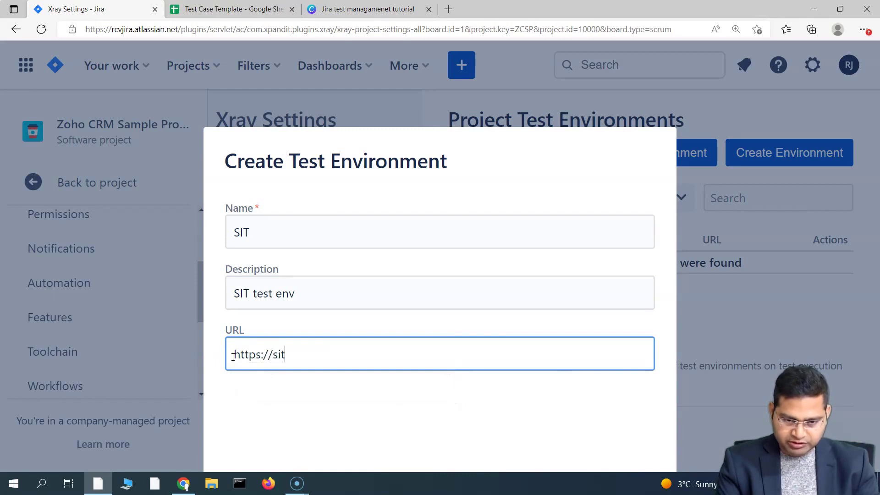
type("-env.test.com")
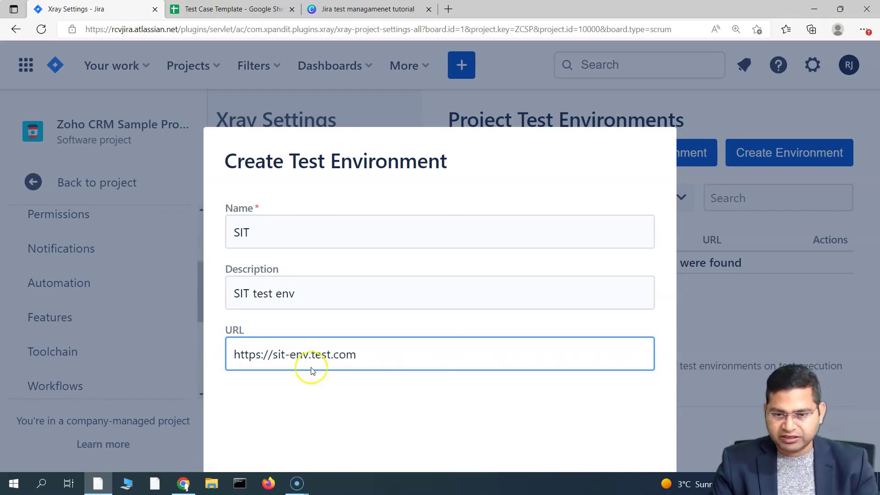
left_click(353, 357)
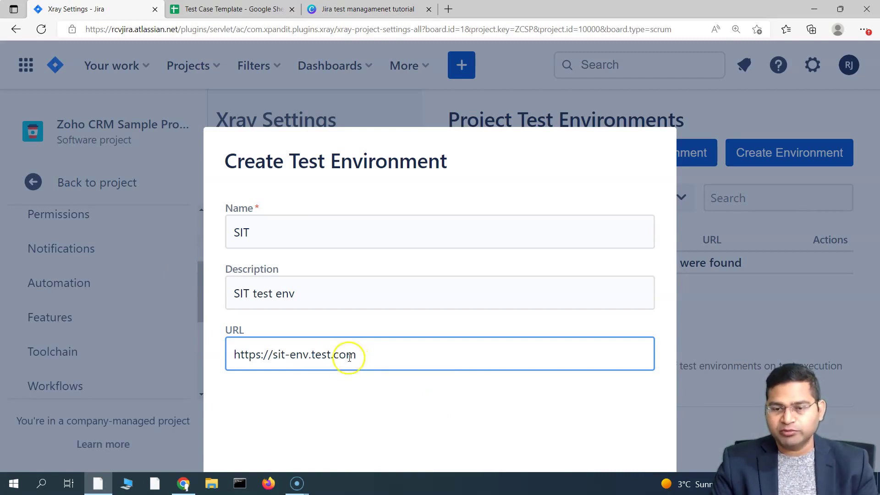
key("ctrl+a")
left_click(341, 426)
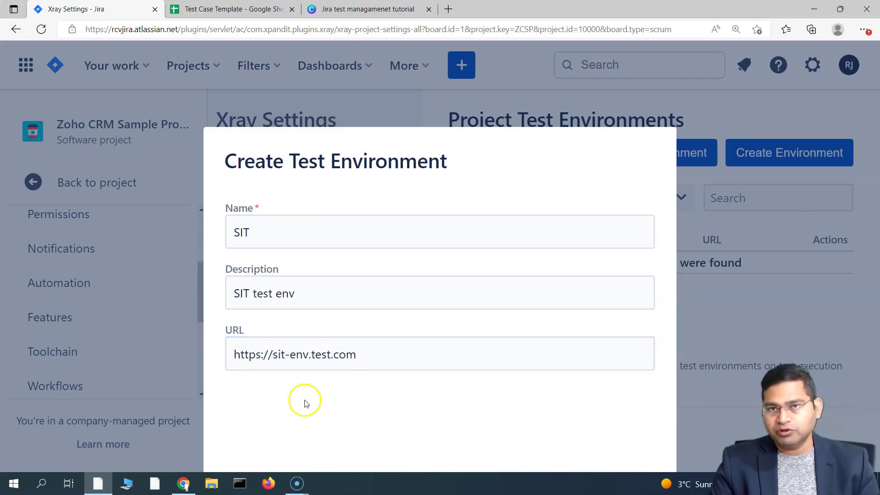
key("ctrl+minus")
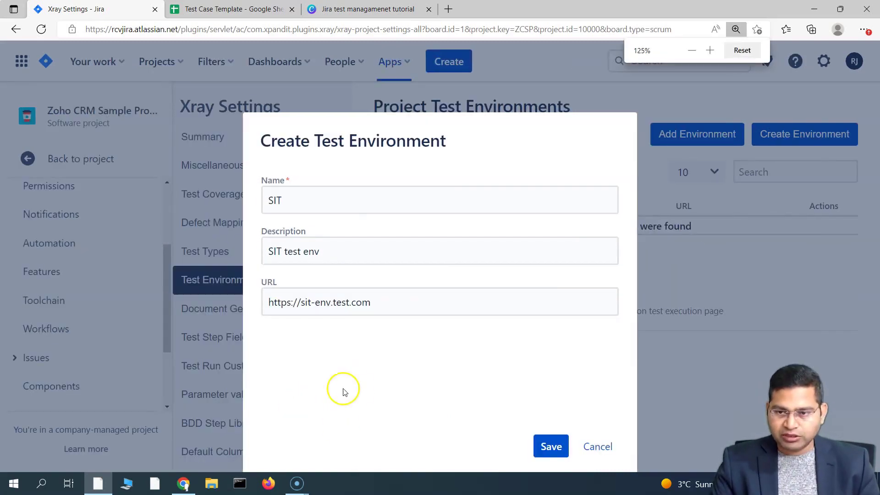
left_click(552, 447)
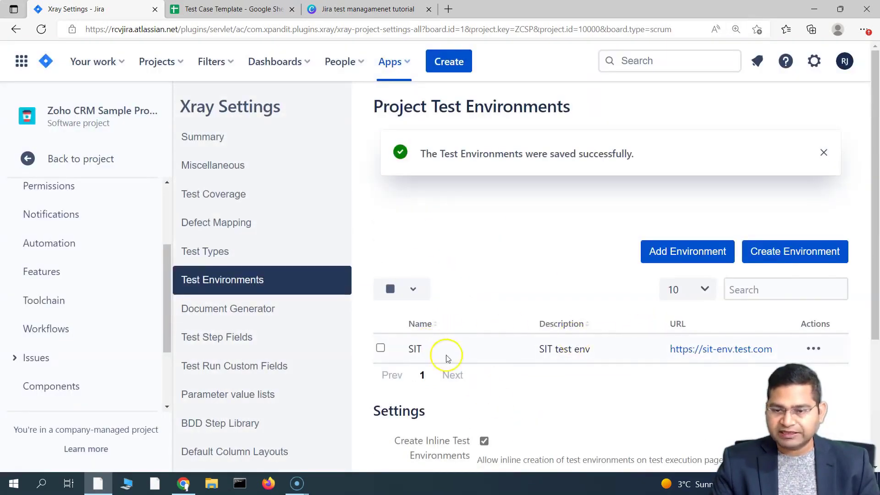
Step: Create the UAT environment with description 'UAT Test Env' and an edited test.com URL
scroll(811, 125, "up", 2)
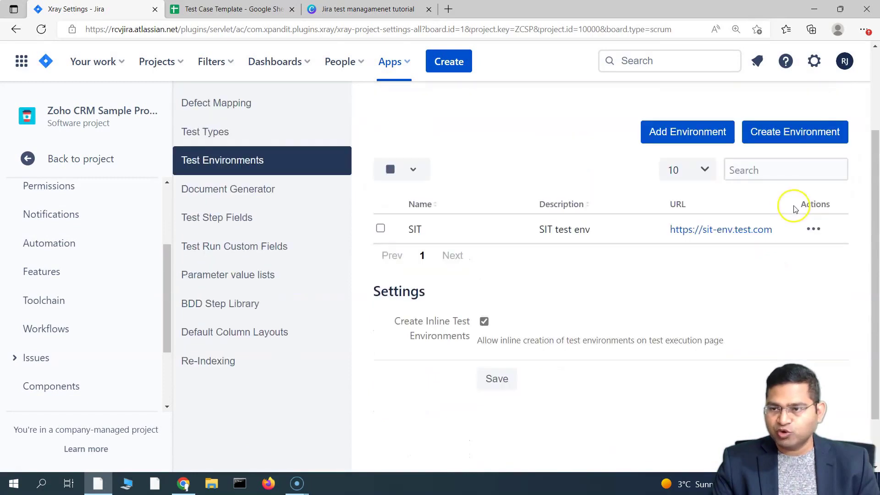
left_click(821, 134)
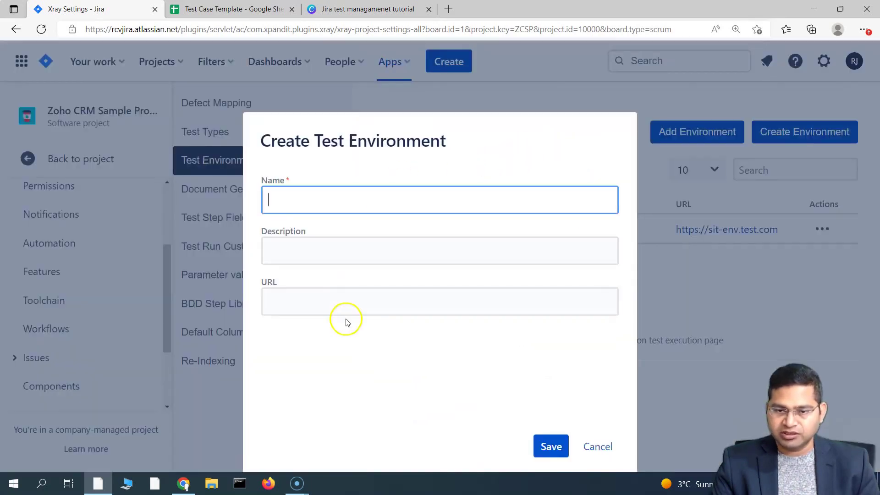
type("UAT")
left_click(348, 251)
type("UAT Test ")
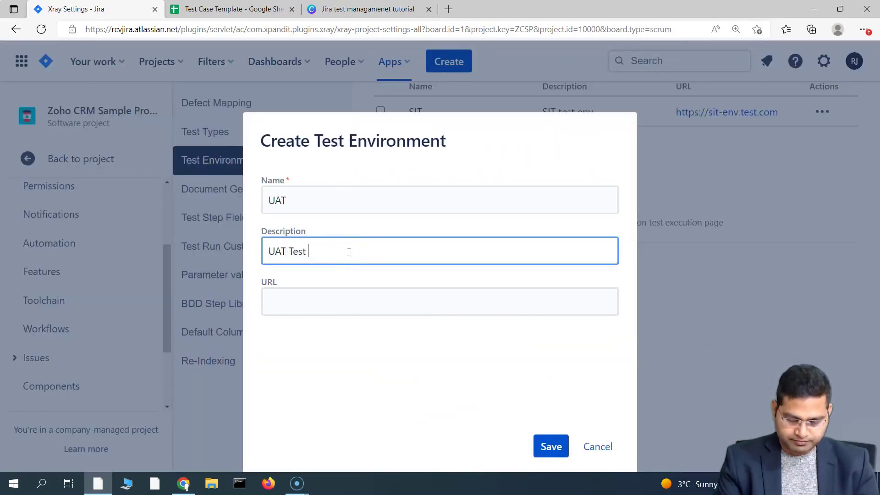
type("Env")
left_click(348, 301)
left_click(343, 359)
left_click(312, 301)
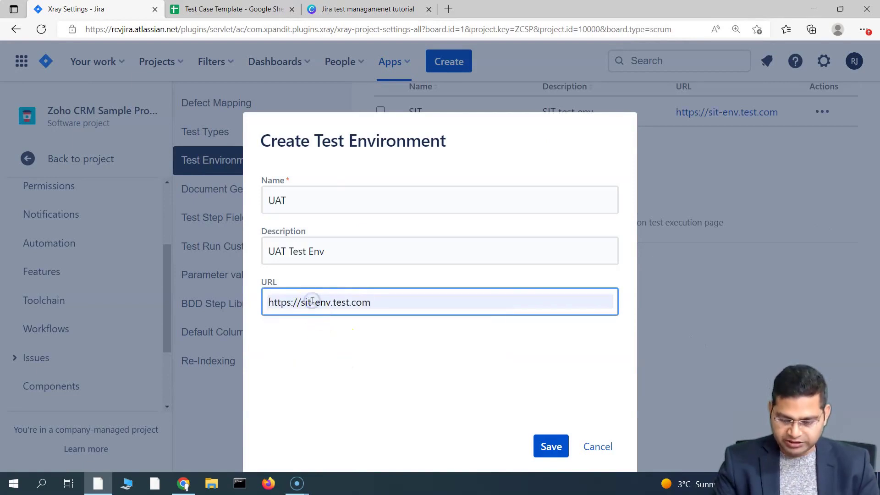
key("BackSpace")
key("BackSpace")
key("Return")
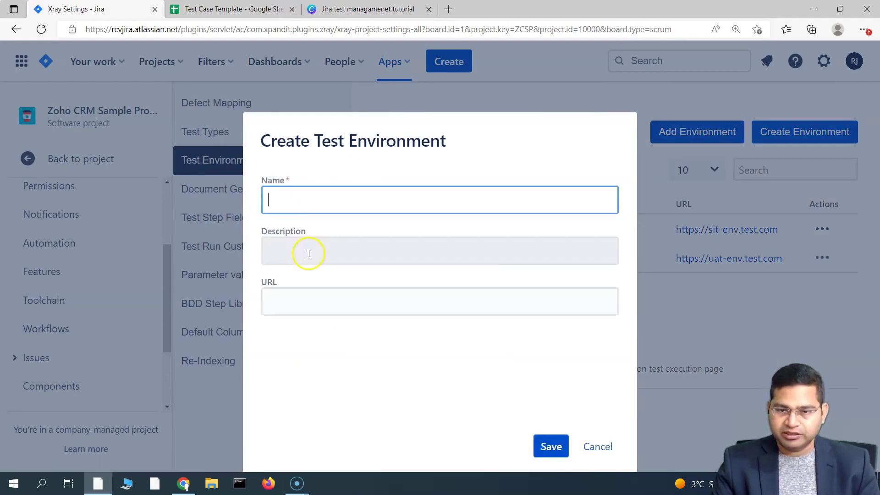
Step: Begin the DEV environment by entering its name and description
left_click(318, 205)
type("De")
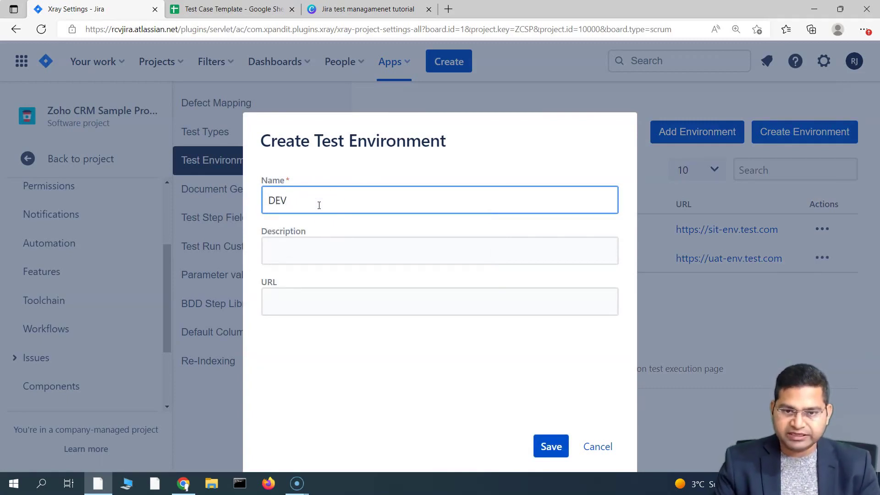
left_click(336, 251)
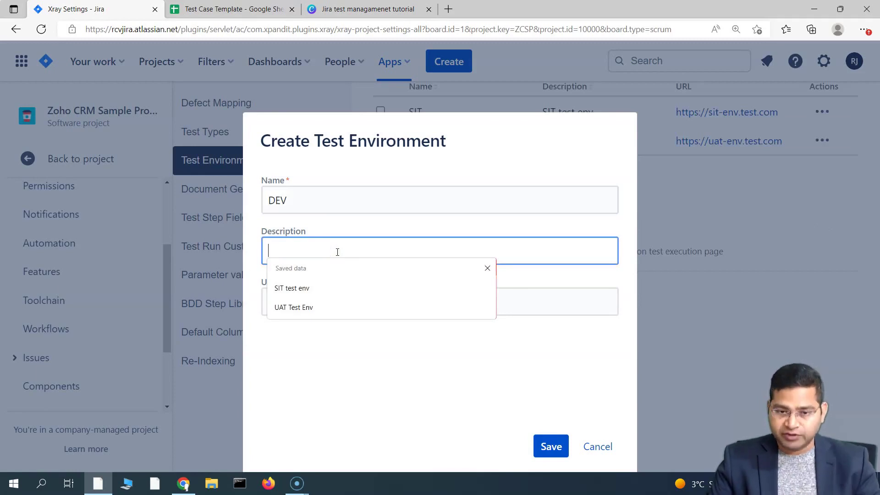
type("DE")
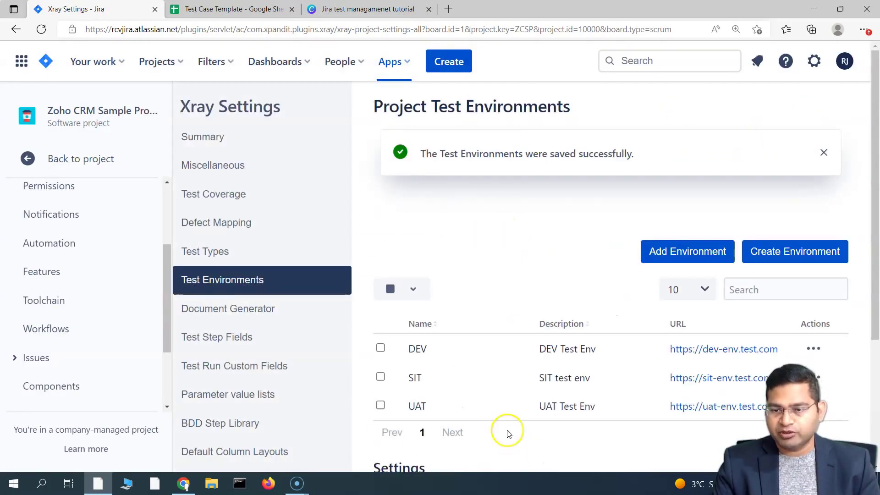
scroll(403, 373, "down", 3)
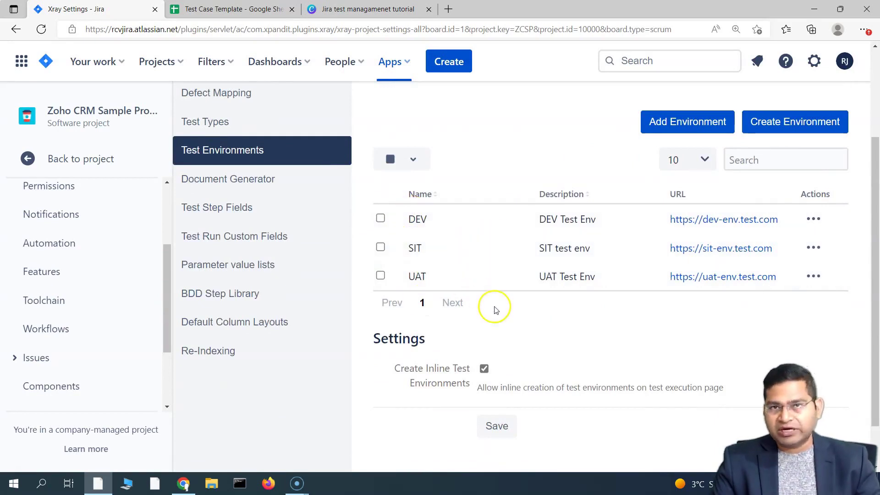
scroll(499, 314, "up", 2)
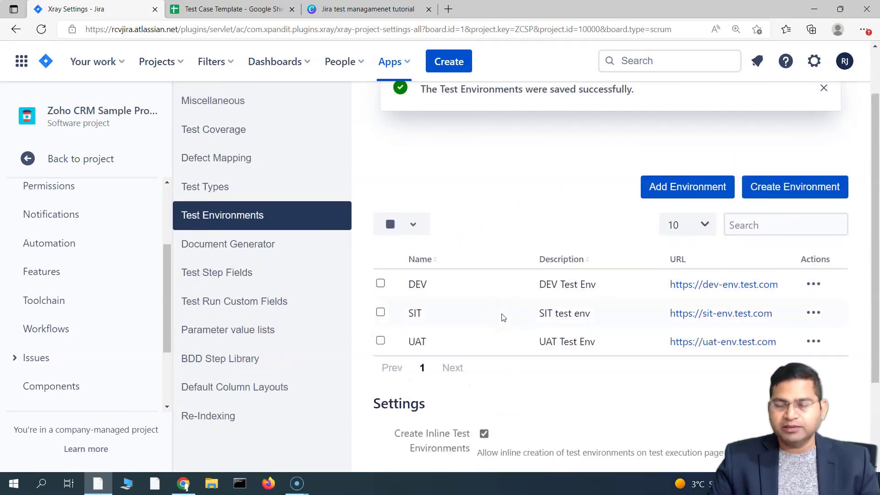
scroll(503, 317, "down", 3)
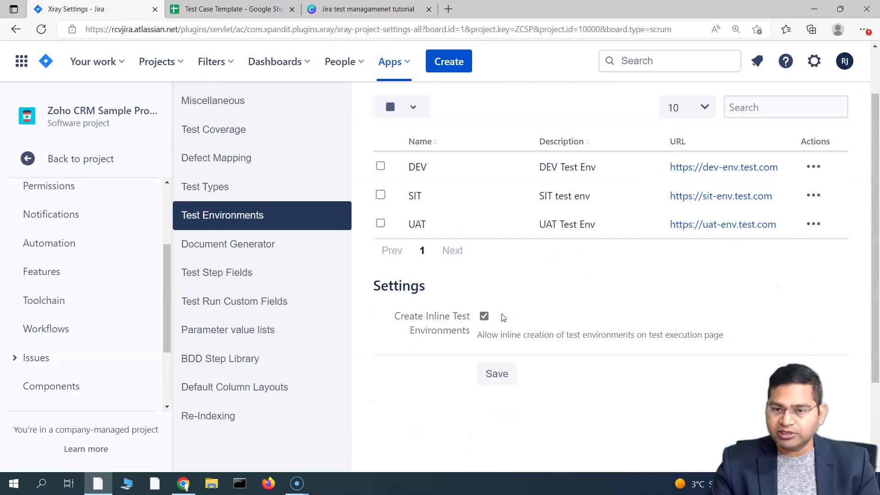
key("ctrl+plus")
scroll(703, 281, "down", 3)
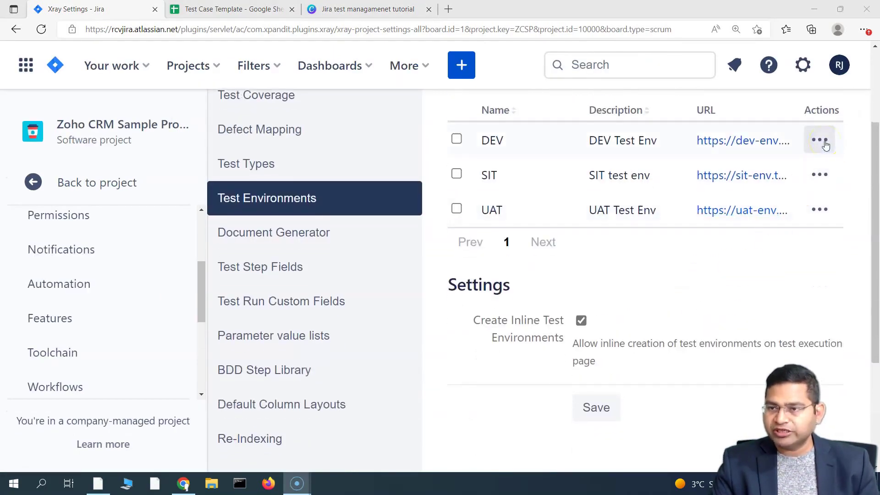
left_click(820, 140)
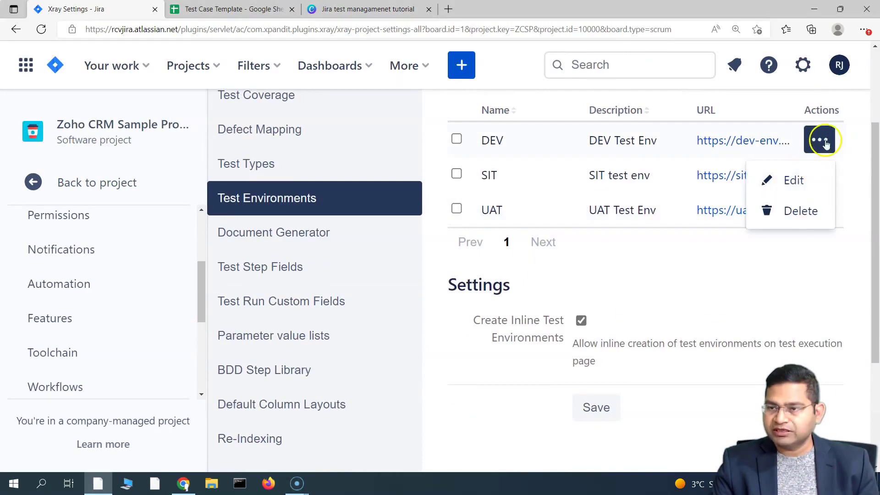
left_click(786, 169)
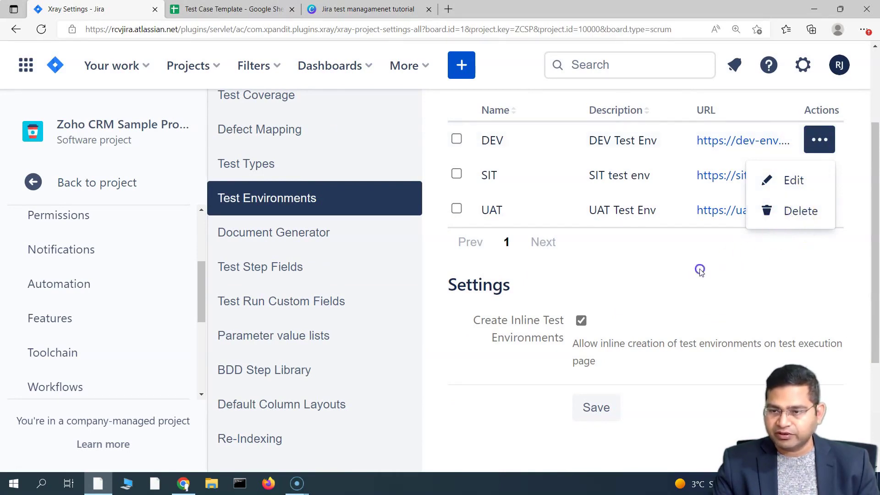
scroll(690, 280, "up", 2)
scroll(682, 287, "down", 5)
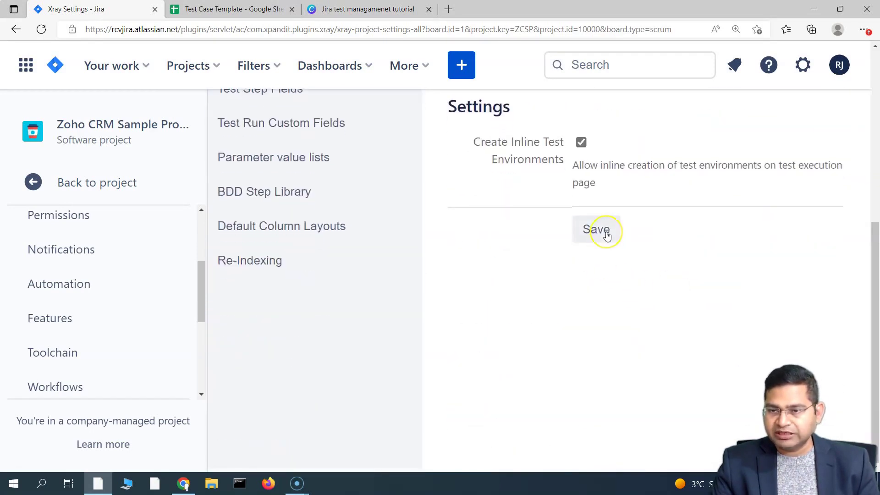
Step: Keep Create Inline Test Environments checked, save the settings, and dismiss the success banner
scroll(595, 211, "up", 1)
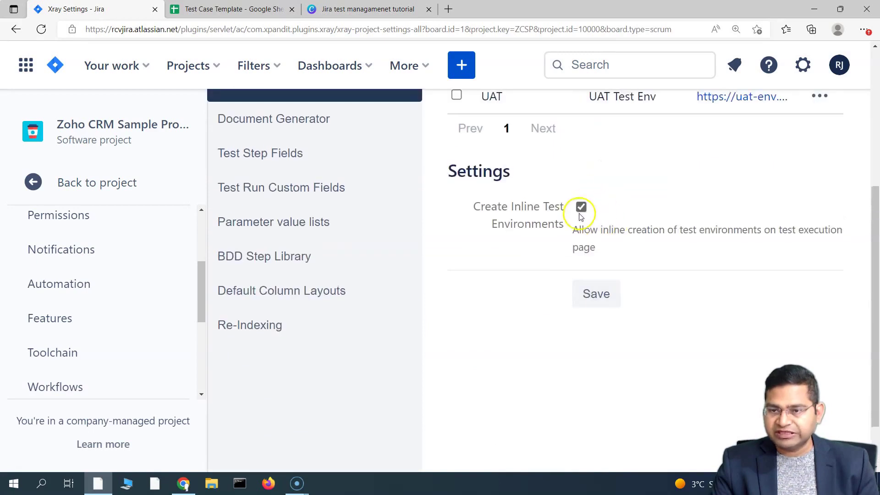
left_click_drag(479, 207, 614, 257)
left_click(607, 229)
left_click(662, 243)
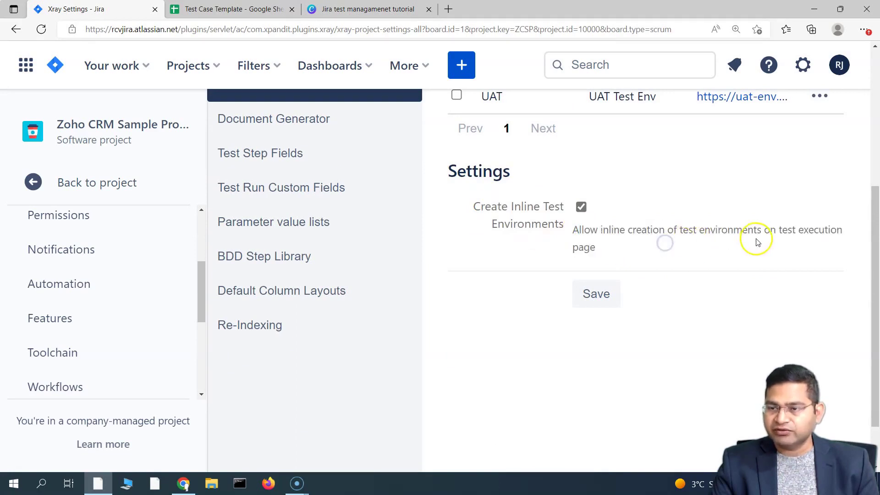
left_click_drag(614, 251, 565, 230)
left_click(565, 230)
left_click(582, 210)
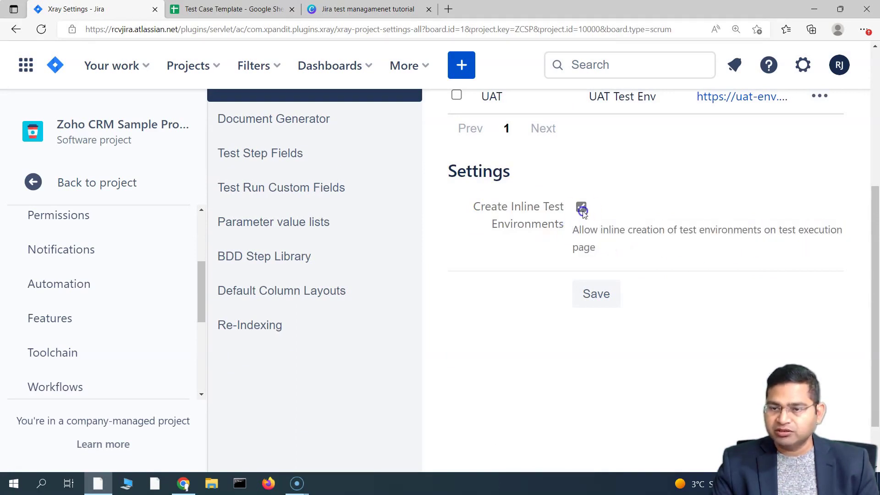
left_click(603, 290)
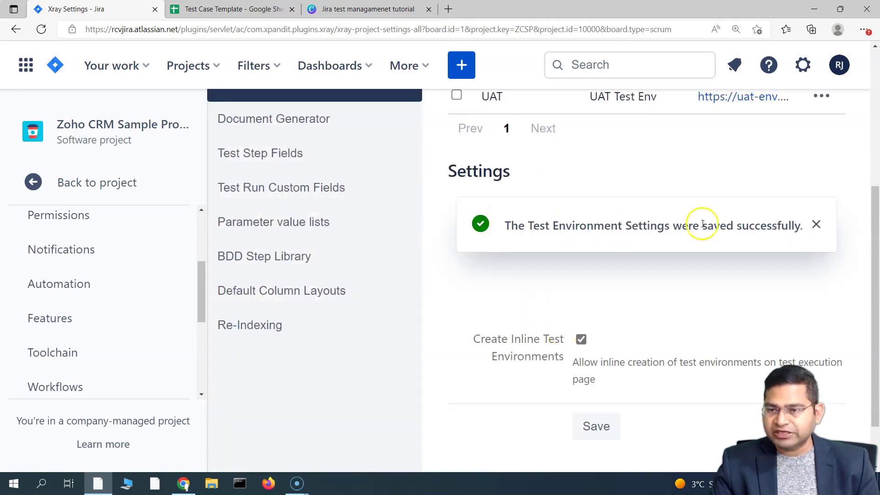
left_click(816, 224)
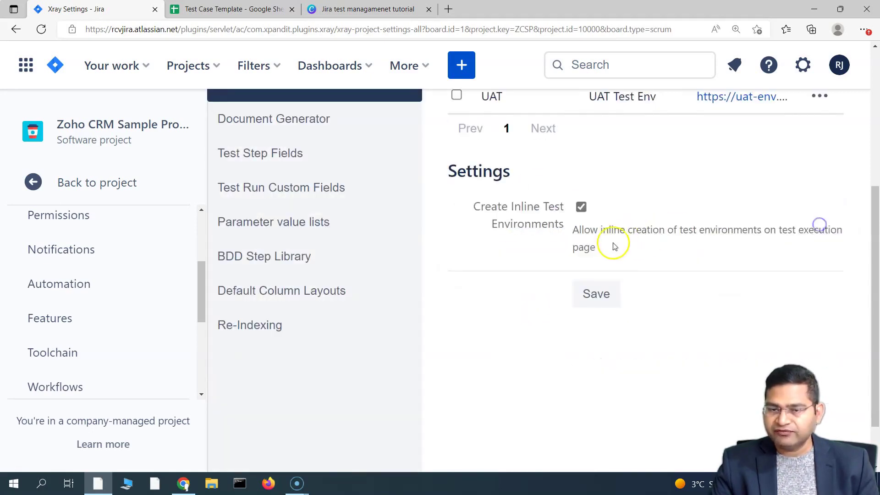
scroll(614, 229, "up", 5)
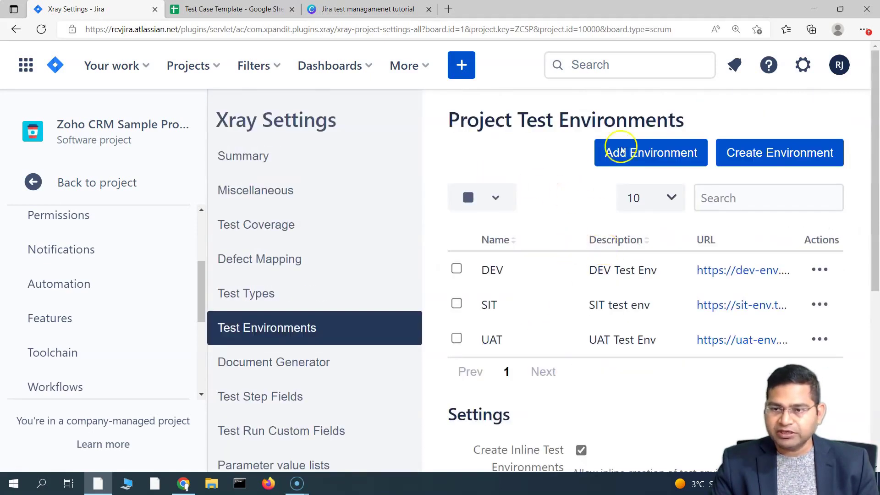
Step: Return to the ZCSP board and open Filters > Advanced issue search
left_click(83, 190)
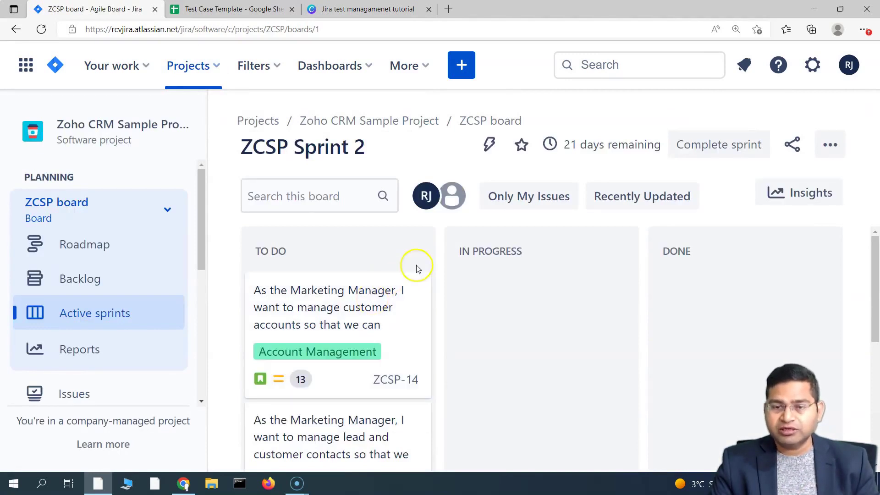
scroll(479, 321, "down", 3)
scroll(379, 354, "up", 3)
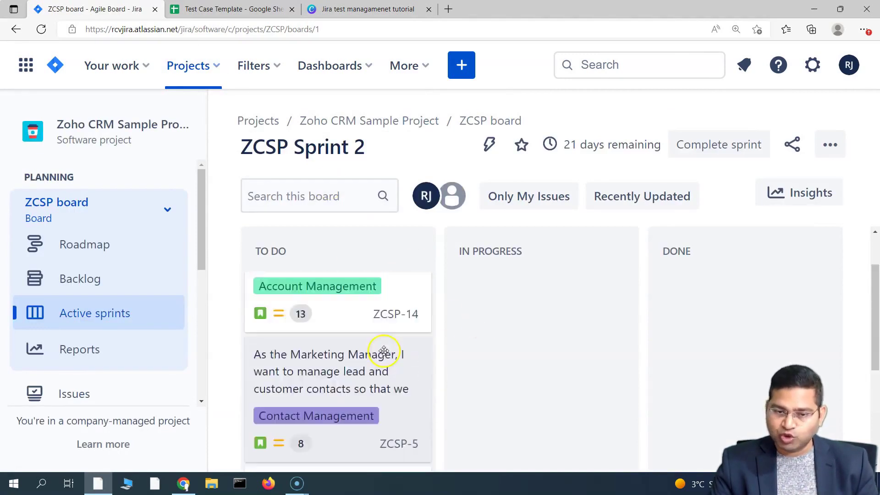
scroll(532, 322, "down", 3)
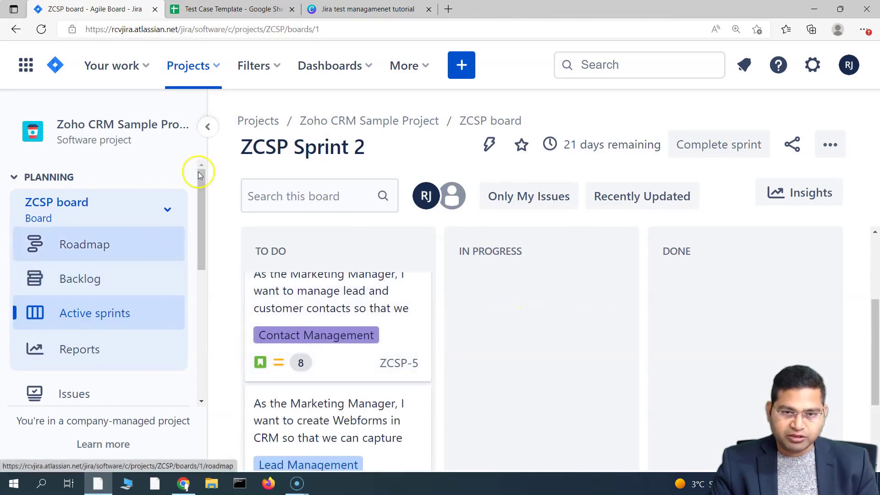
left_click(280, 72)
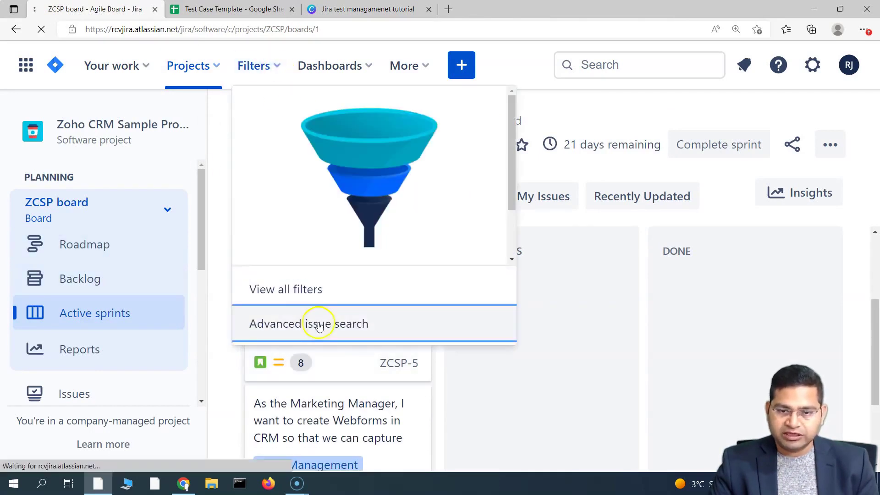
left_click(318, 322)
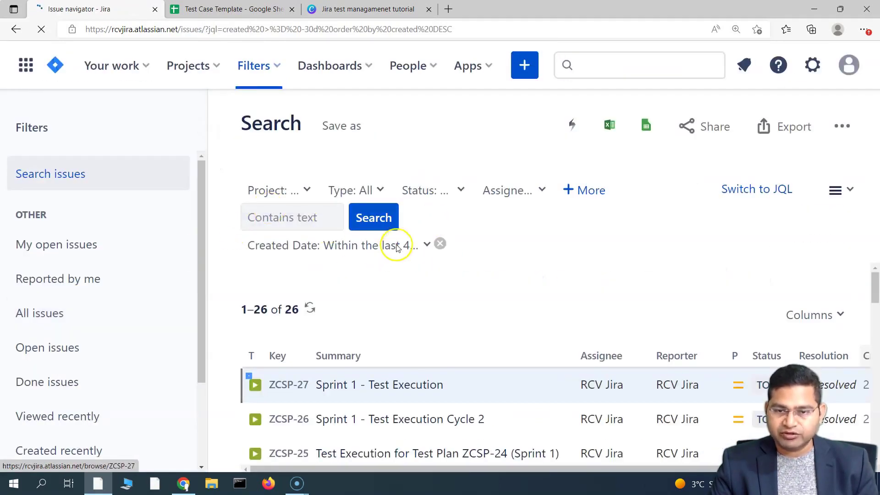
Step: Search the extra search criteria list for 'exe', then close it
left_click(591, 191)
left_click(678, 204)
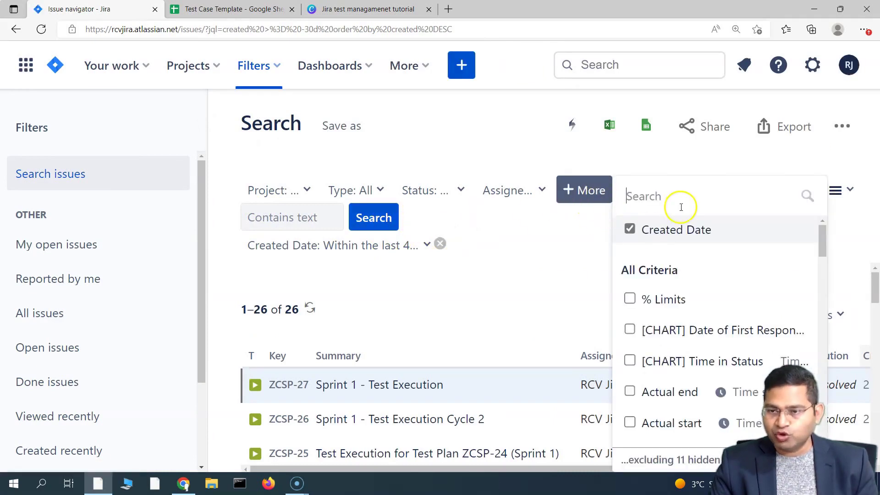
type("exe")
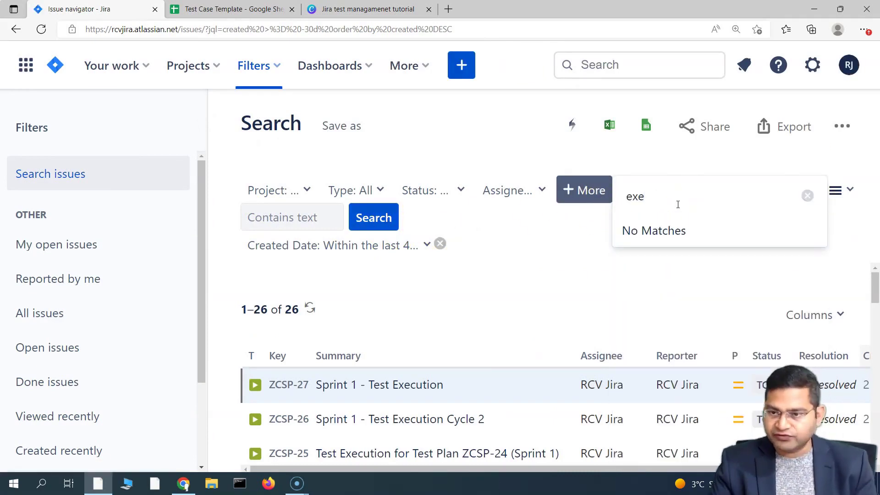
key("BackSpace")
key("BackSpace")
key("BackSpace")
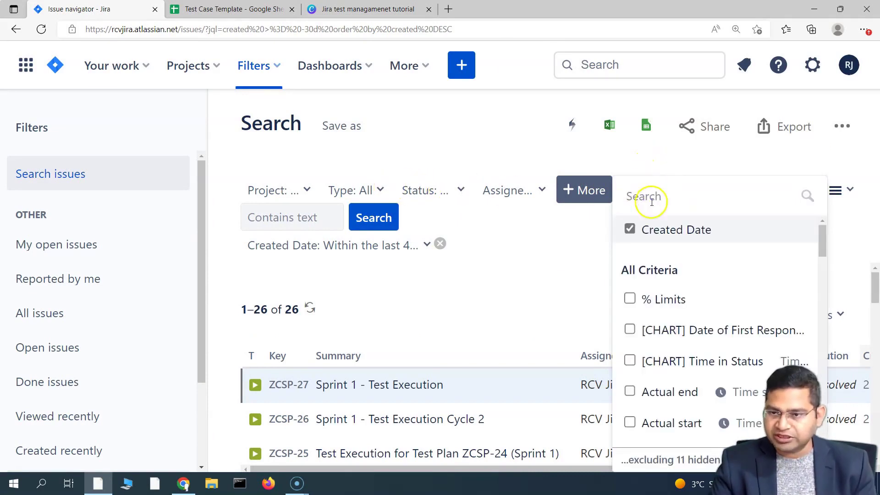
left_click(552, 239)
Step: Filter issue type to Test Execution and open ZCSP-27, Sprint 1 - Test Execution
left_click(379, 193)
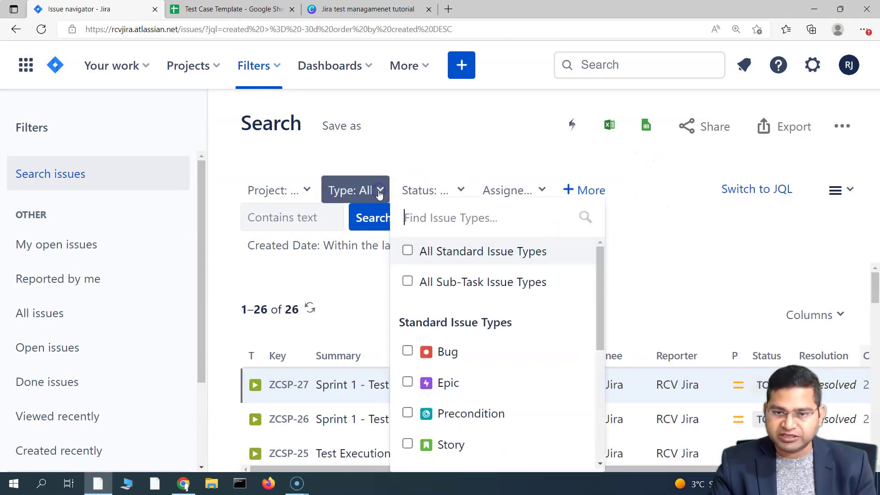
scroll(422, 398, "down", 2)
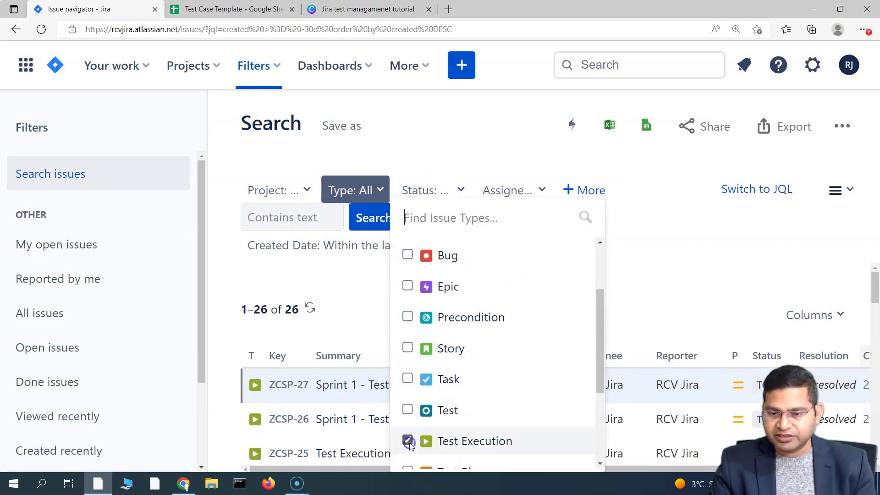
scroll(513, 376, "down", 3)
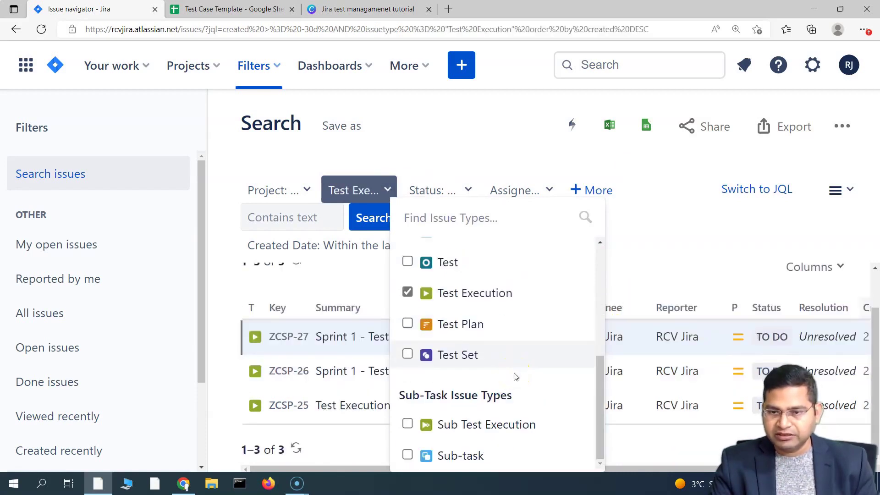
left_click(346, 345)
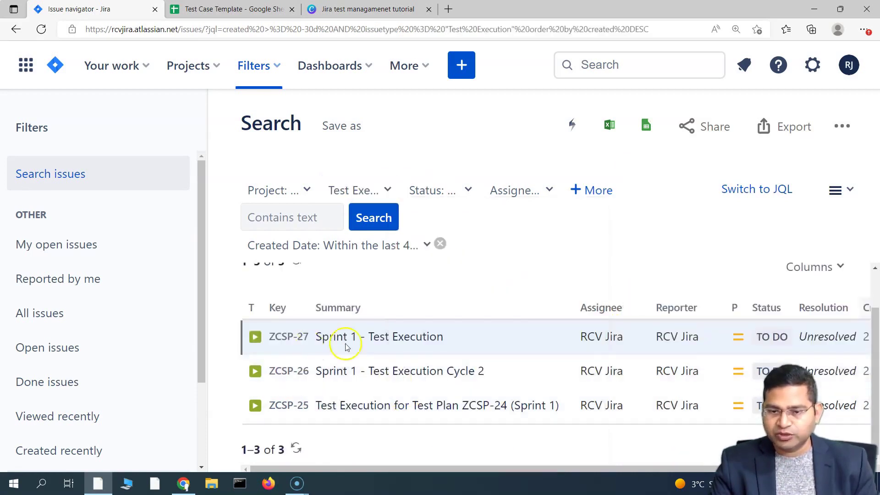
left_click(298, 339)
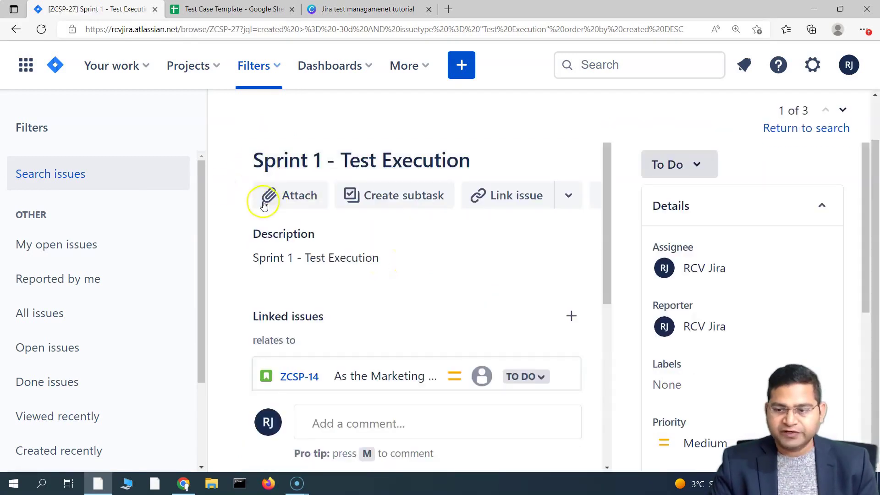
Step: Open the execution's Test Environments details and select SIT as its environment
scroll(372, 276, "down", 1)
scroll(328, 261, "up", 1)
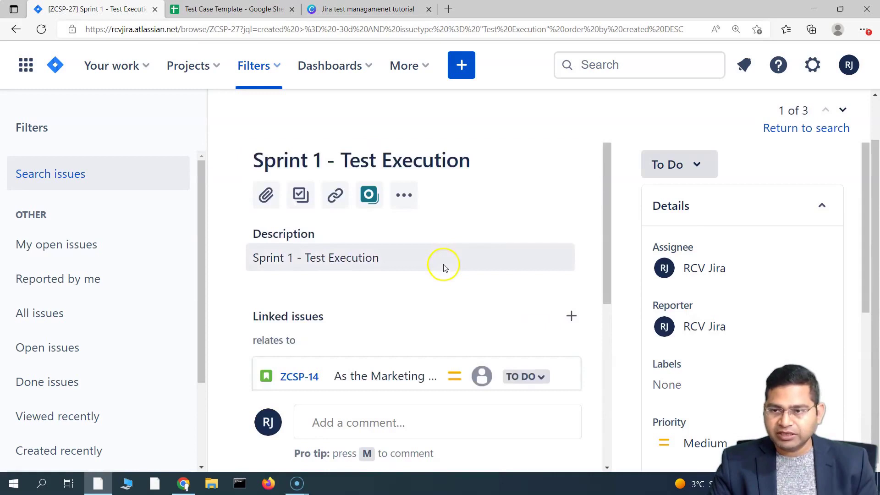
scroll(717, 267, "down", 5)
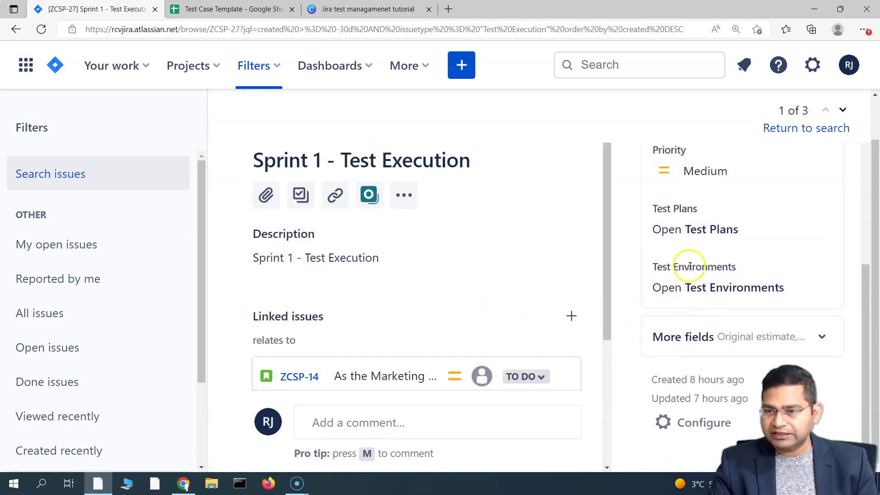
left_click(735, 294)
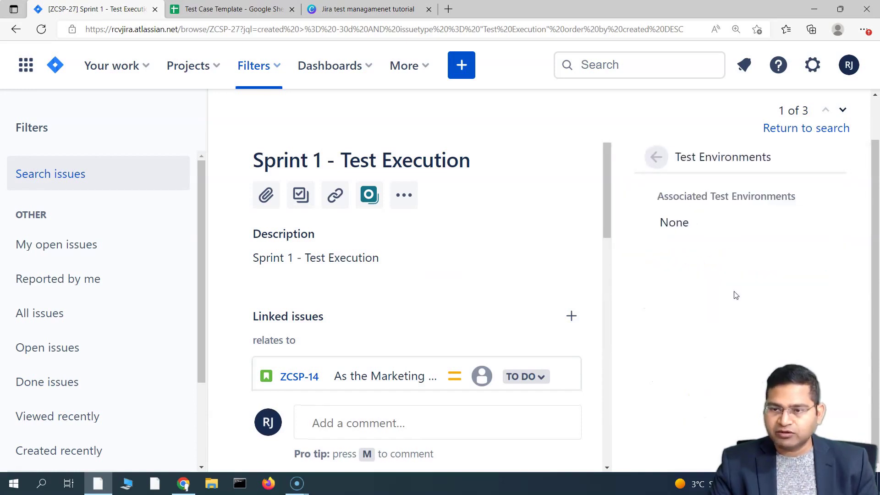
left_click(705, 225)
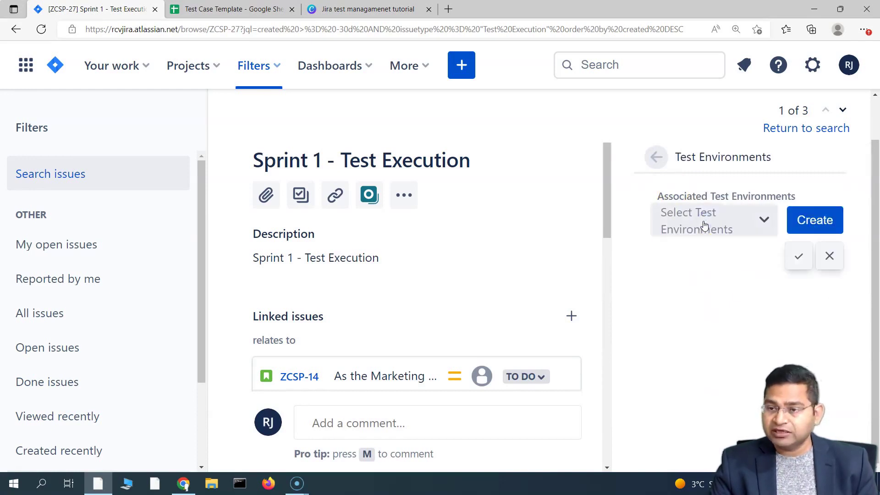
left_click(731, 226)
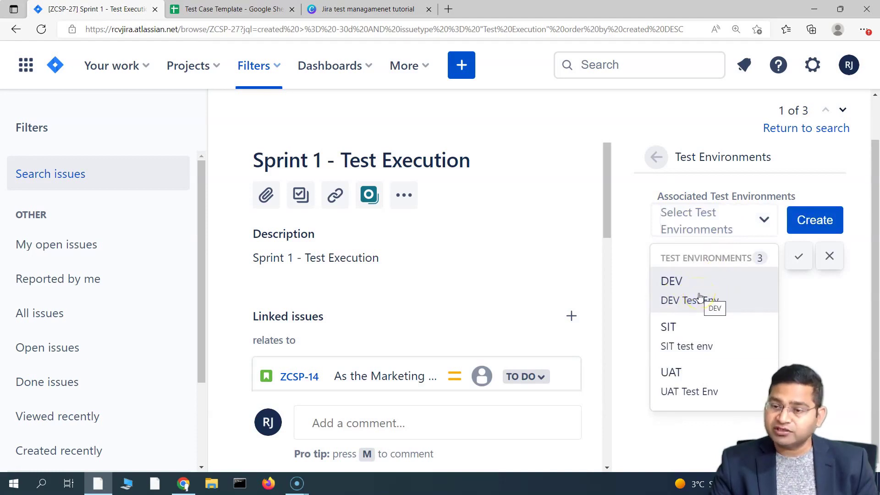
left_click(700, 346)
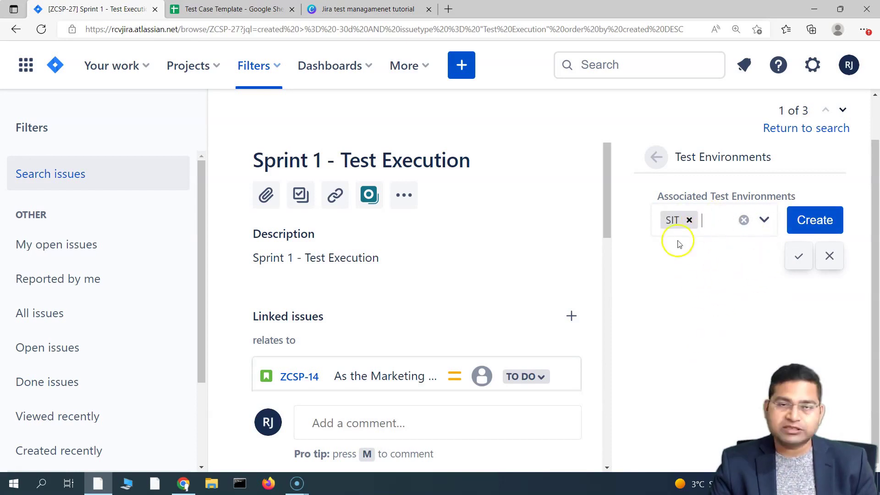
Step: Confirm the SIT association and review remaining environments without adding any
left_click(813, 219)
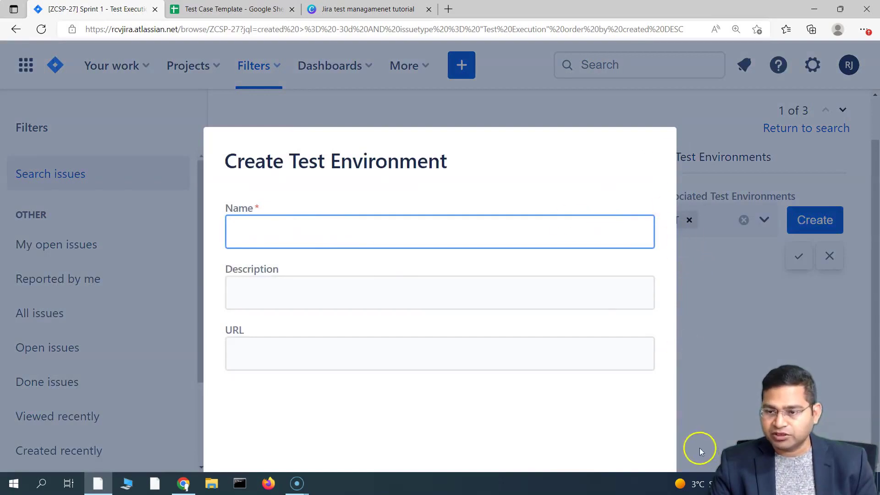
key("ctrl+minus")
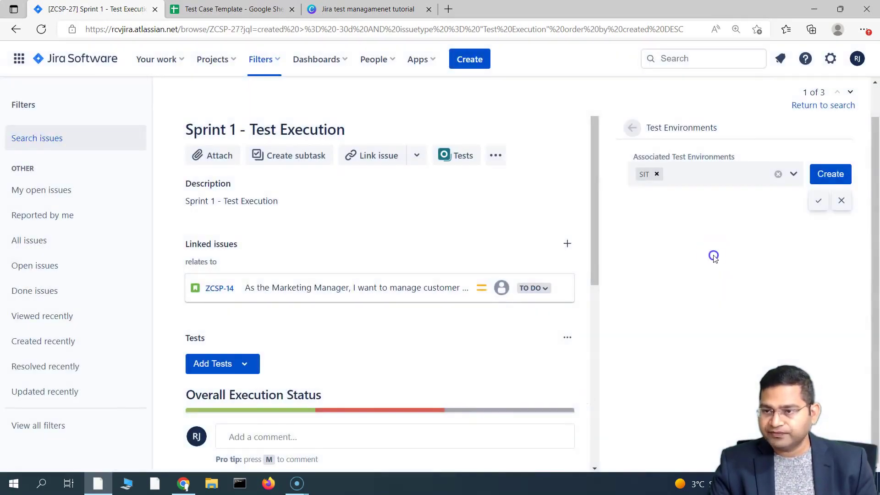
left_click(818, 206)
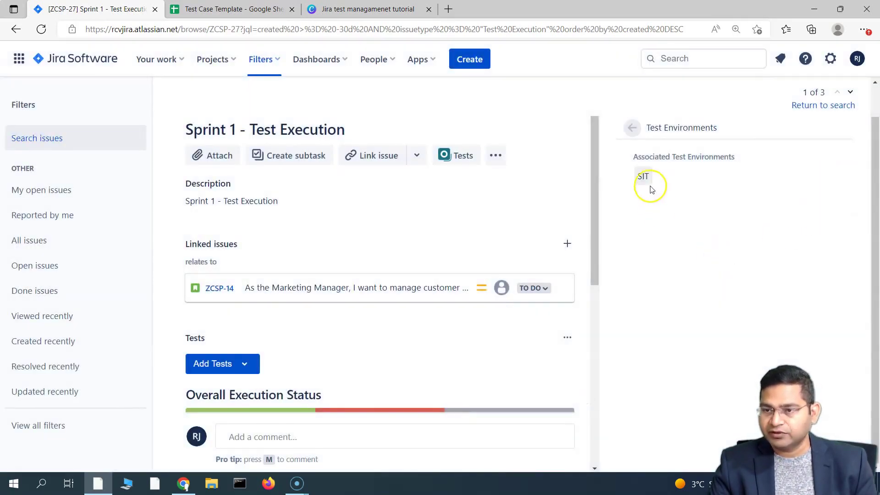
left_click(661, 177)
left_click(756, 180)
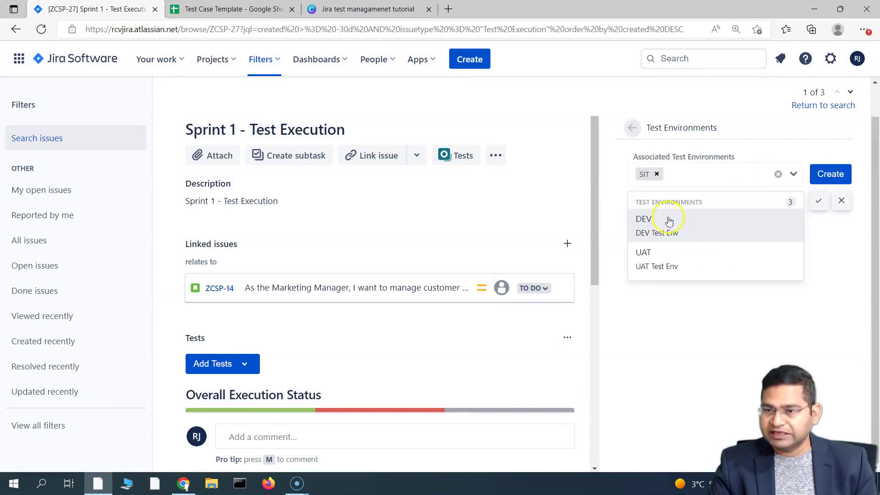
left_click(837, 242)
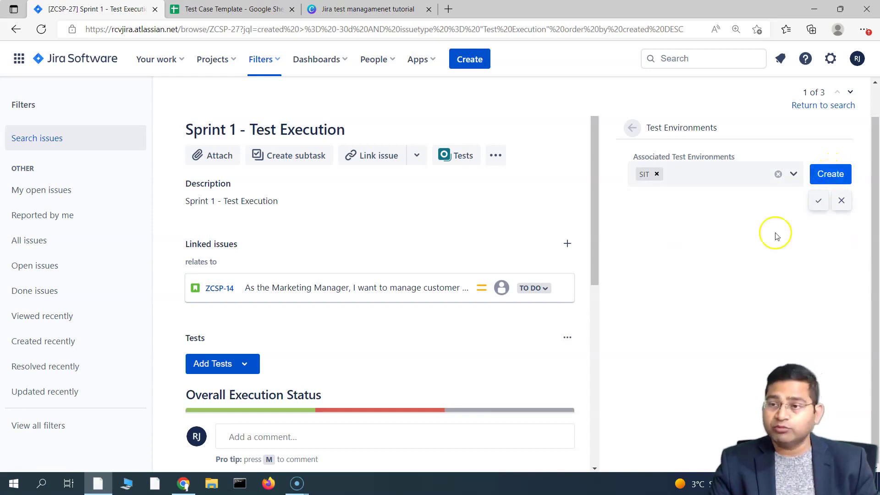
key("ctrl+plus")
key("ctrl+plus")
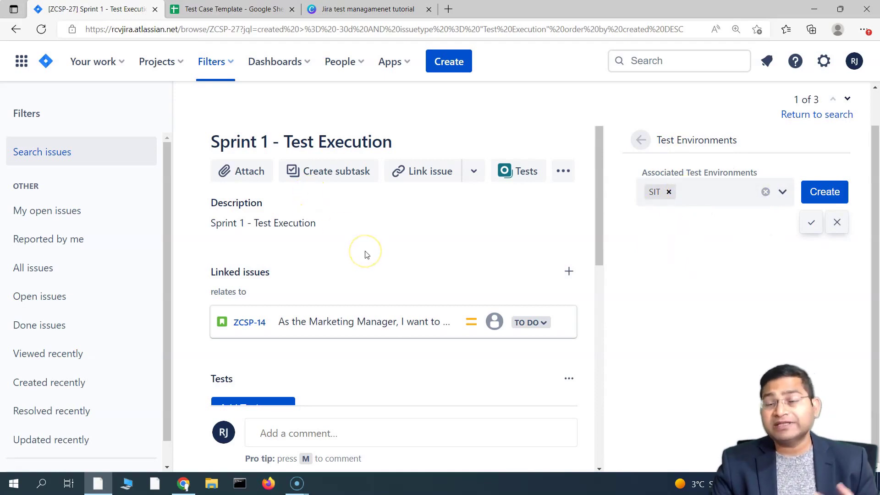
Step: Save SIT as the environment and review status: 1 passed, 1 failed, 1 to do
key("ctrl+plus")
key("ctrl+plus")
key("ctrl+plus")
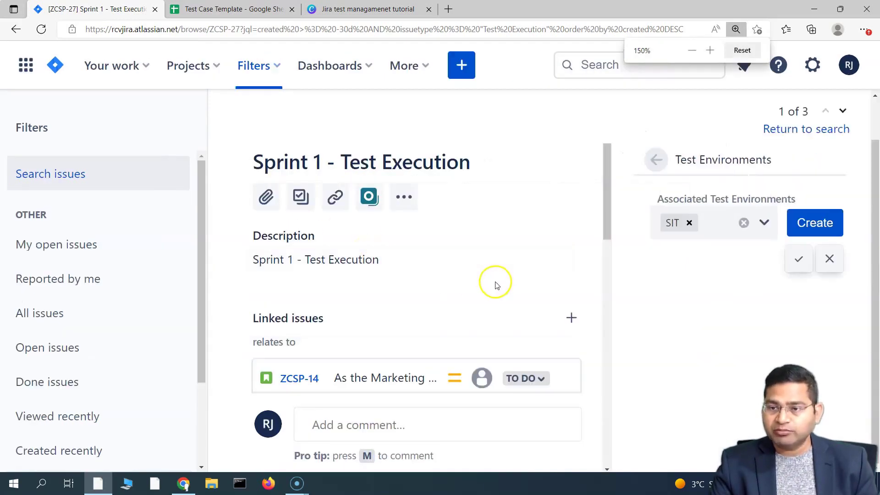
left_click(798, 260)
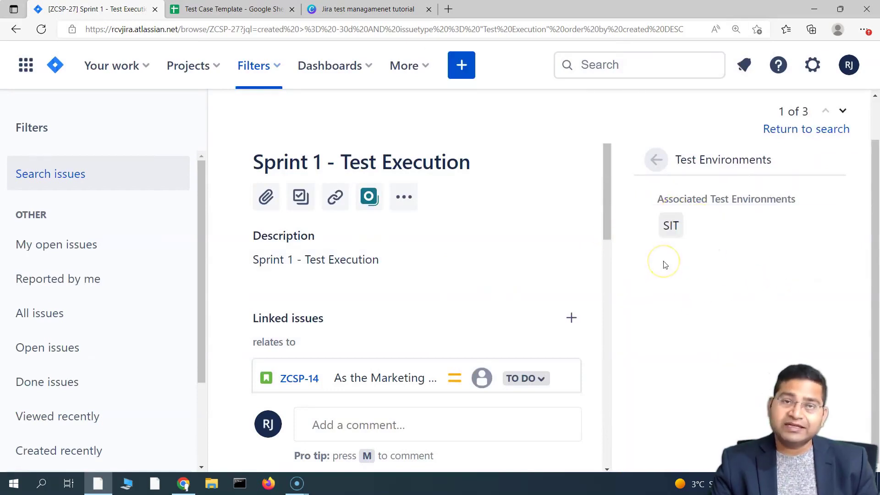
scroll(427, 266, "down", 5)
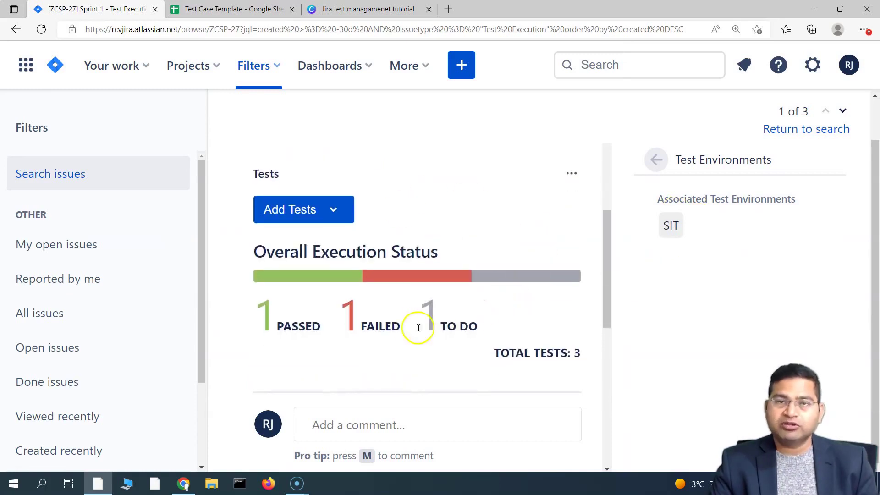
scroll(413, 328, "down", 4)
scroll(472, 315, "up", 2)
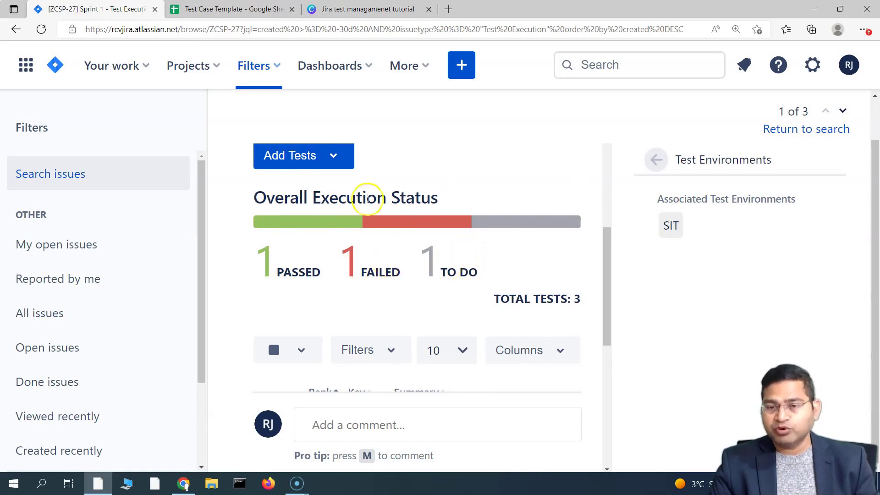
scroll(418, 283, "down", 1)
scroll(481, 308, "down", 7)
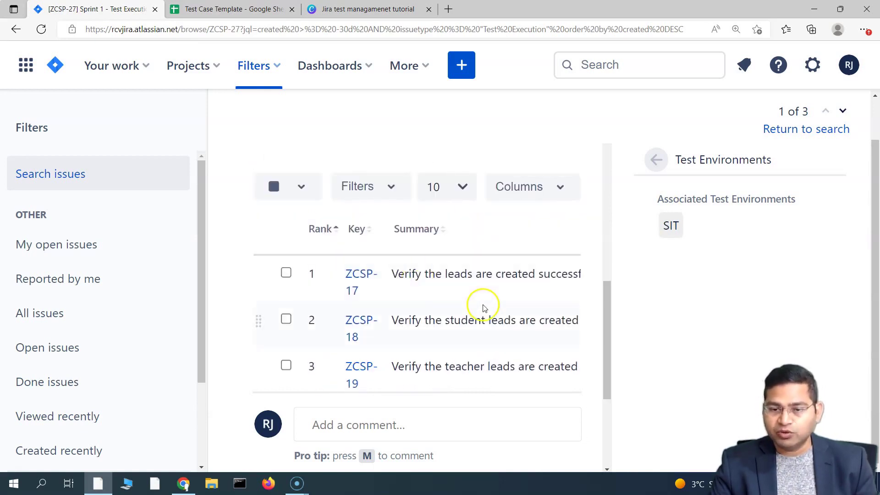
scroll(448, 317, "up", 3)
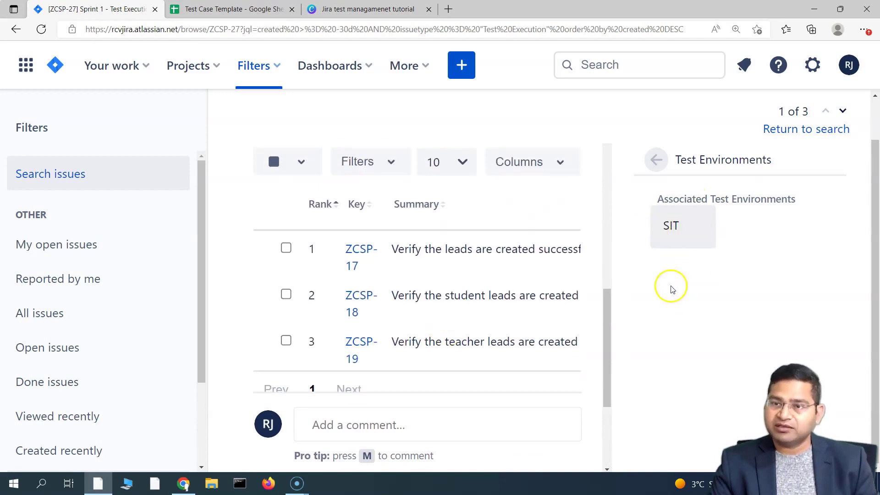
Step: Briefly add DEV, then save ZCSP-27's environments with SIT as the only one
left_click(700, 227)
left_click(764, 225)
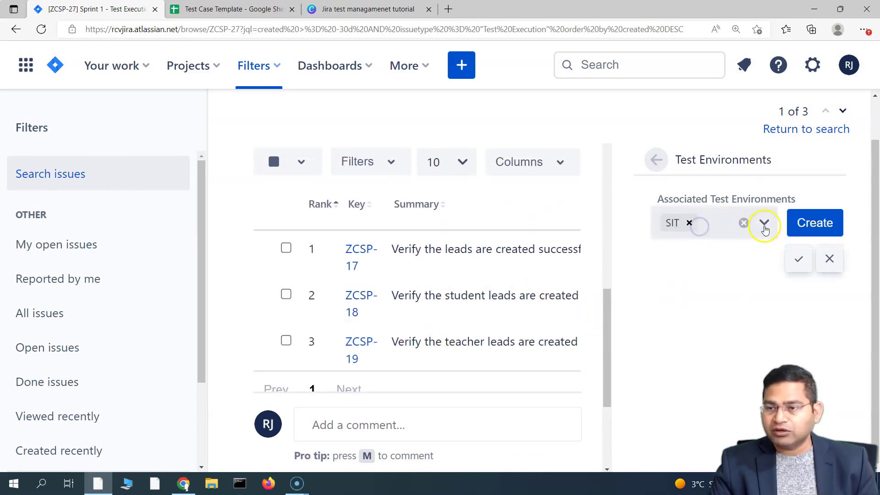
left_click(706, 302)
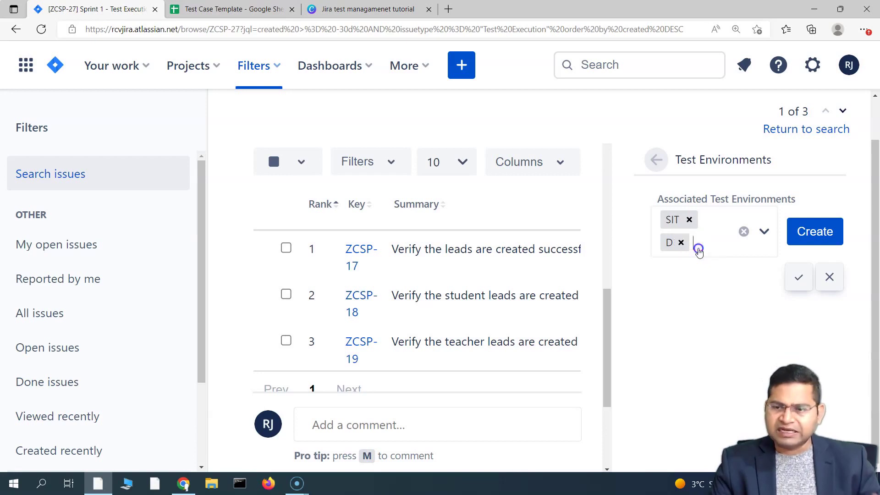
left_click(800, 260)
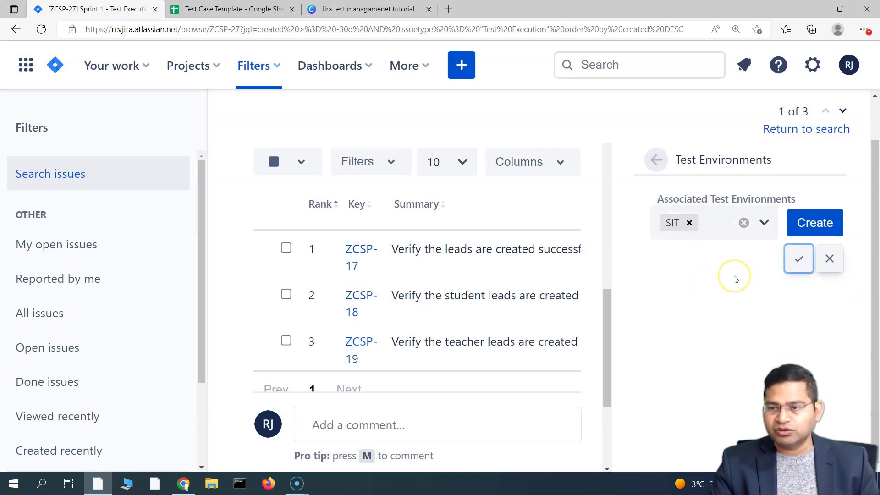
scroll(477, 343, "down", 4)
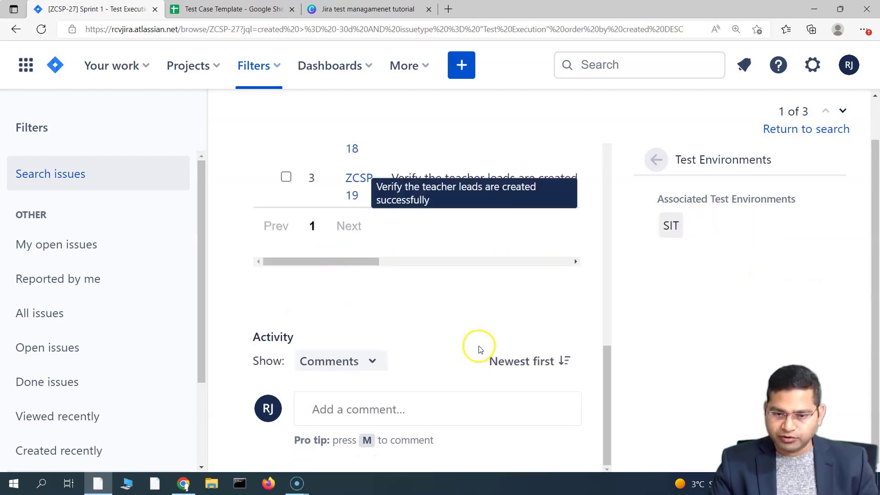
Step: Hide the Filters sidebar and start executing the TO DO Cucumber test ZCSP-19 in execution ZCSP-27
scroll(478, 349, "up", 10)
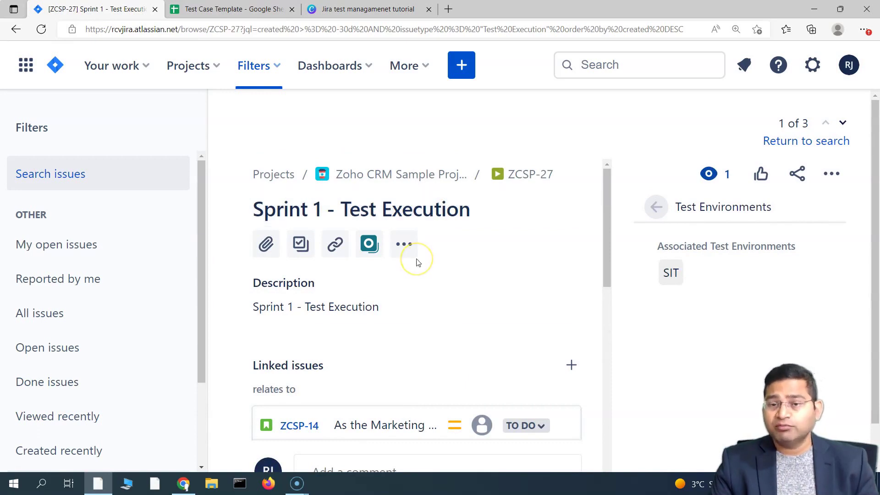
scroll(438, 294, "down", 8)
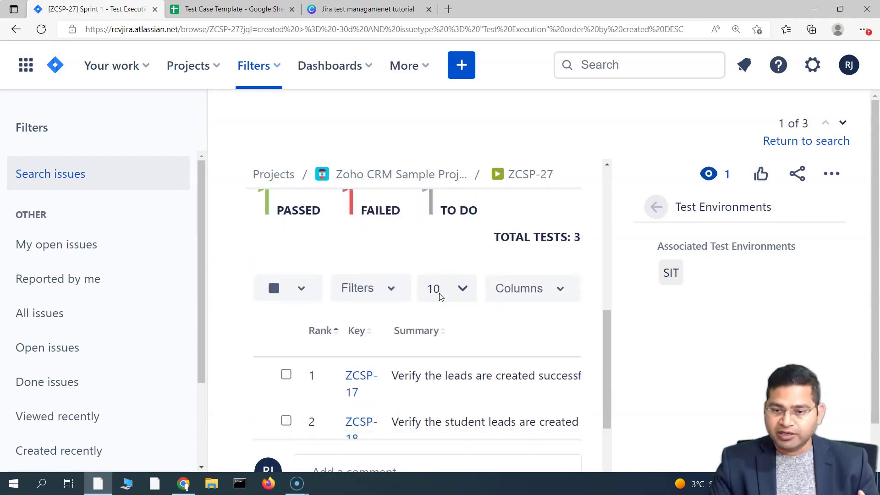
left_click(206, 125)
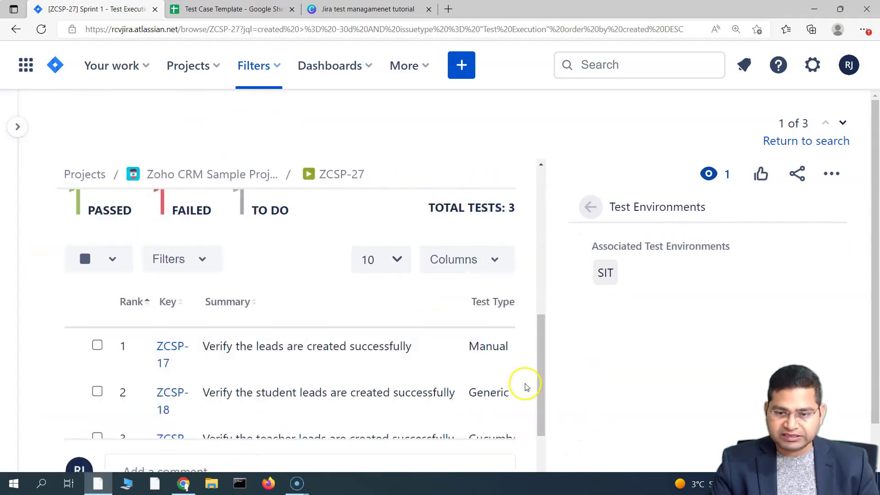
scroll(526, 387, "down", 3)
scroll(462, 406, "right", 5)
scroll(463, 406, "right", 2)
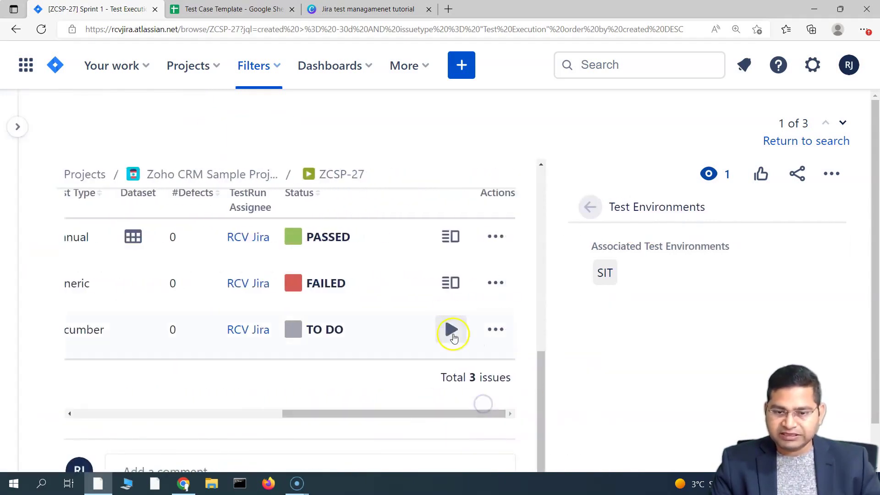
left_click(451, 336)
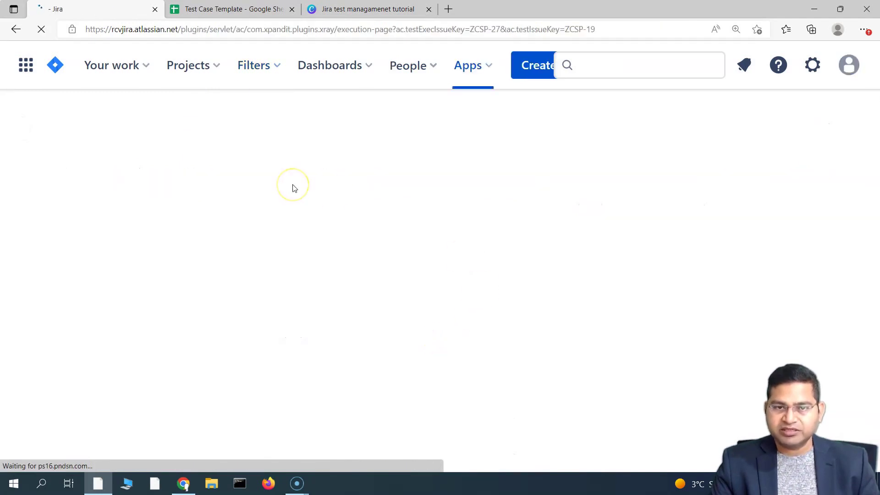
Step: Start the timer on the ZCSP-19 test run and check its SIT test environment
left_click(302, 228)
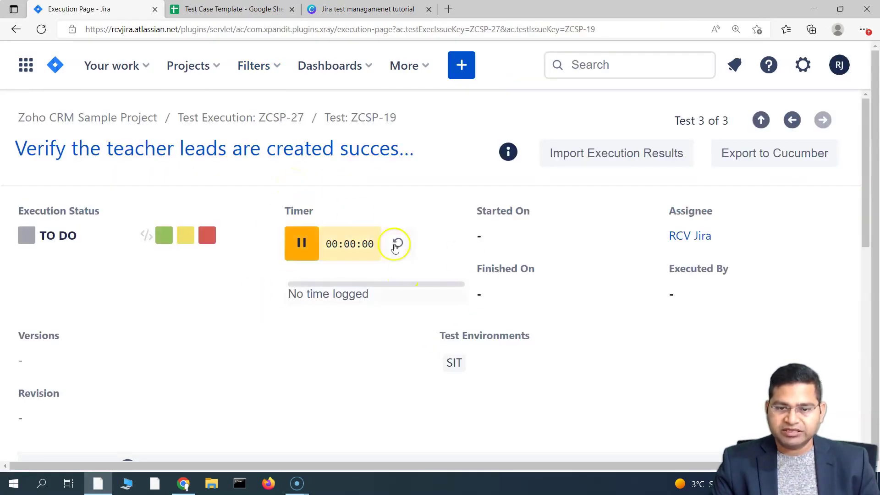
scroll(220, 317, "down", 3)
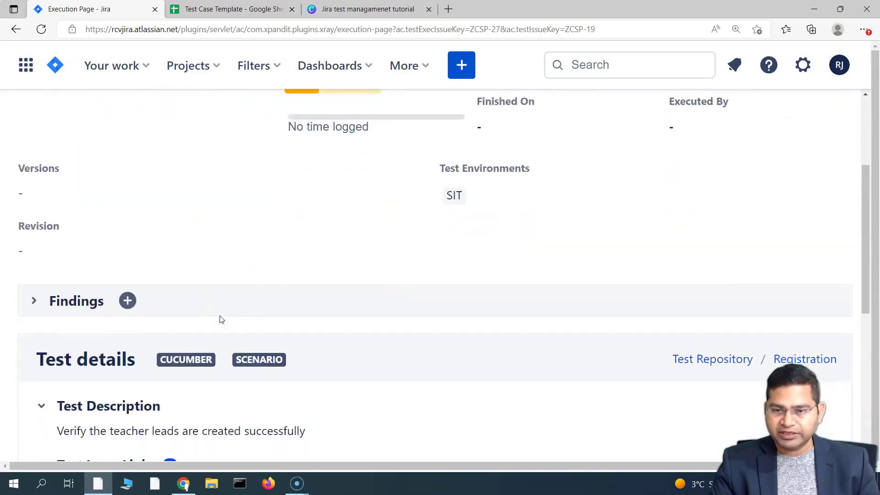
left_click(461, 189)
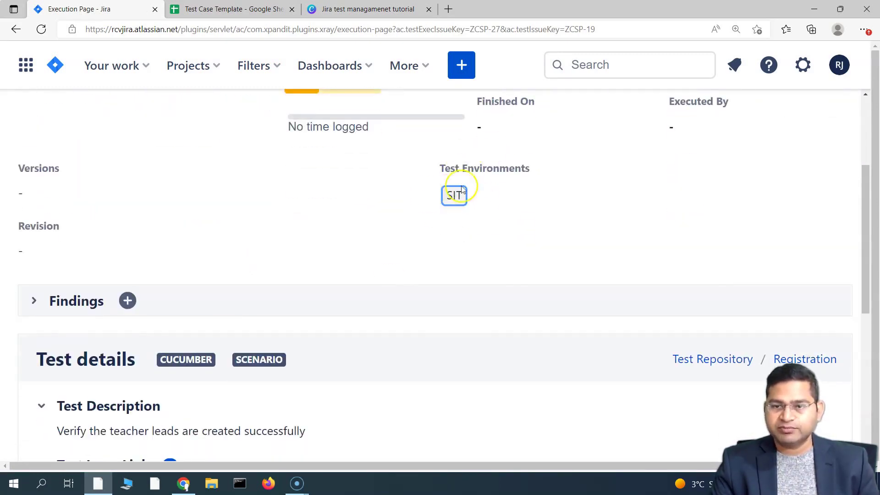
scroll(348, 259, "down", 3)
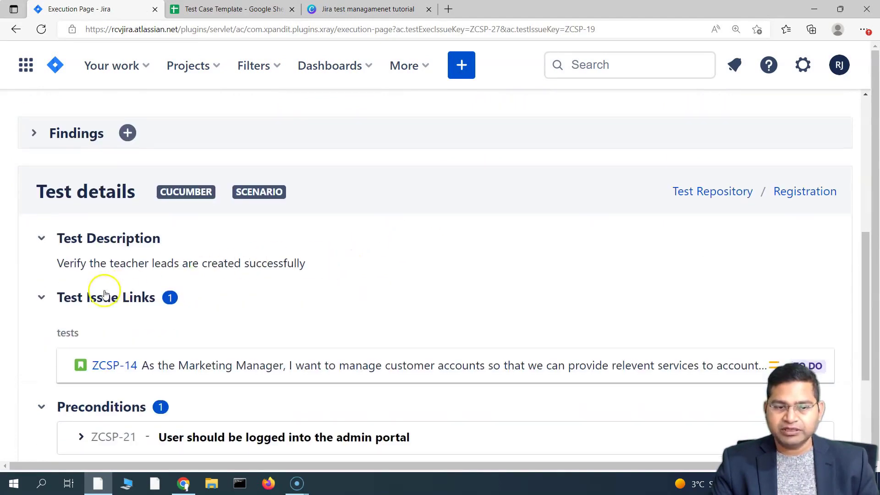
scroll(243, 293, "down", 1)
scroll(242, 297, "down", 3)
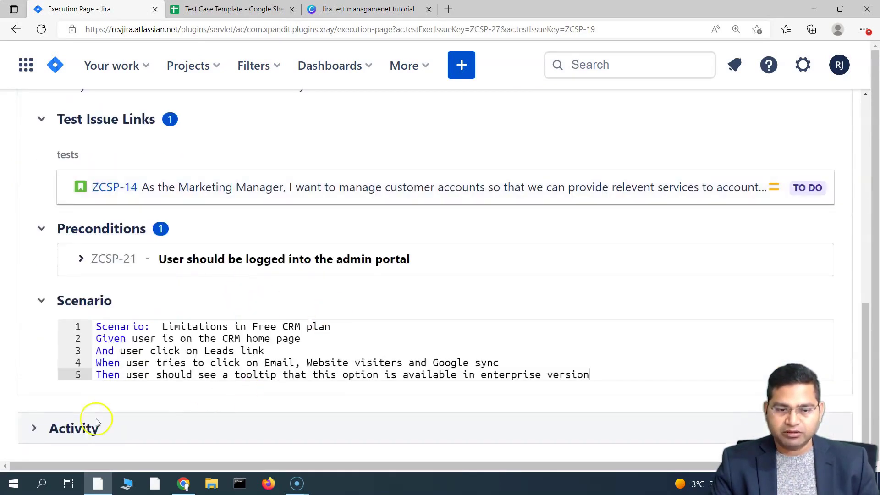
scroll(152, 348, "up", 10)
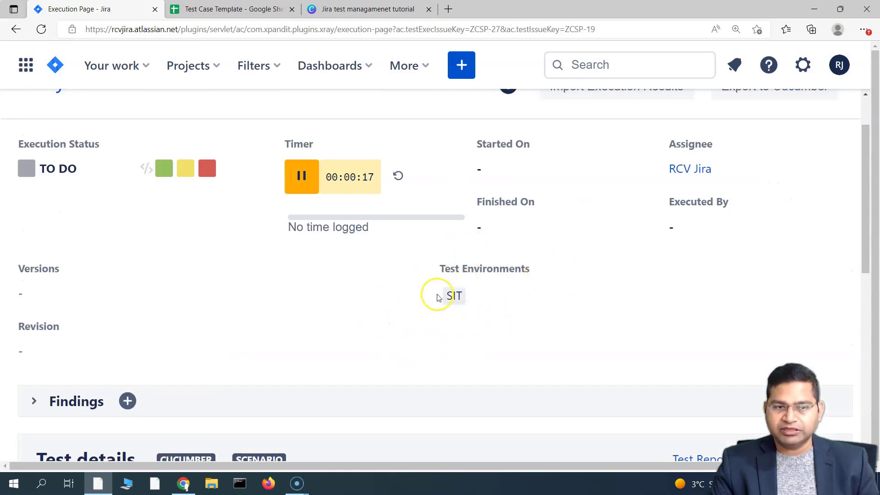
left_click(451, 306)
scroll(416, 320, "up", 1)
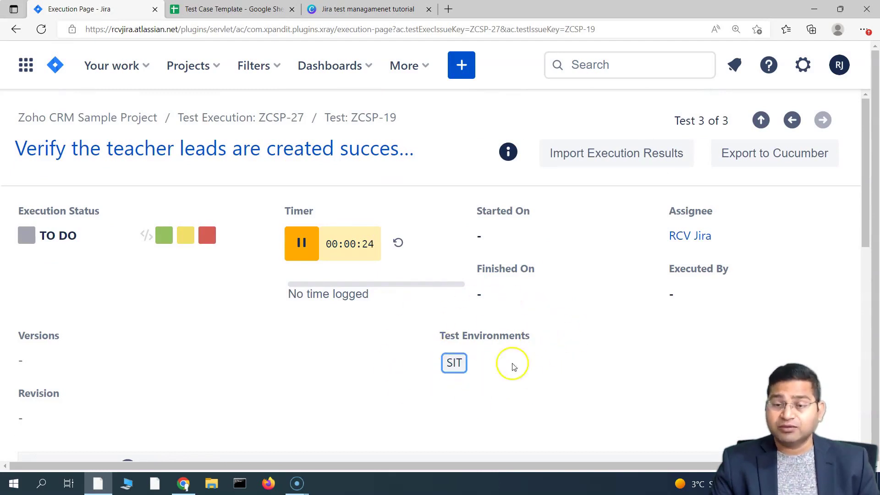
Step: Review the Test details, expanding and collapsing the ZCSP-21 precondition
scroll(206, 305, "down", 15)
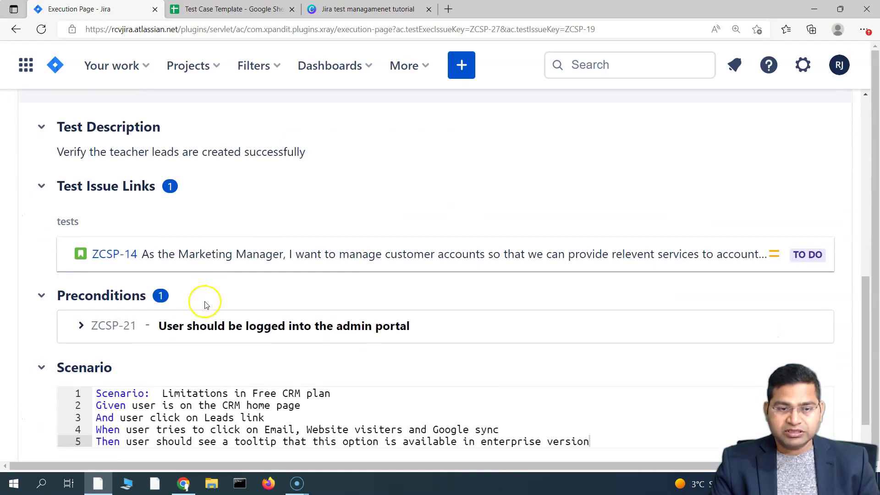
scroll(185, 363, "up", 10)
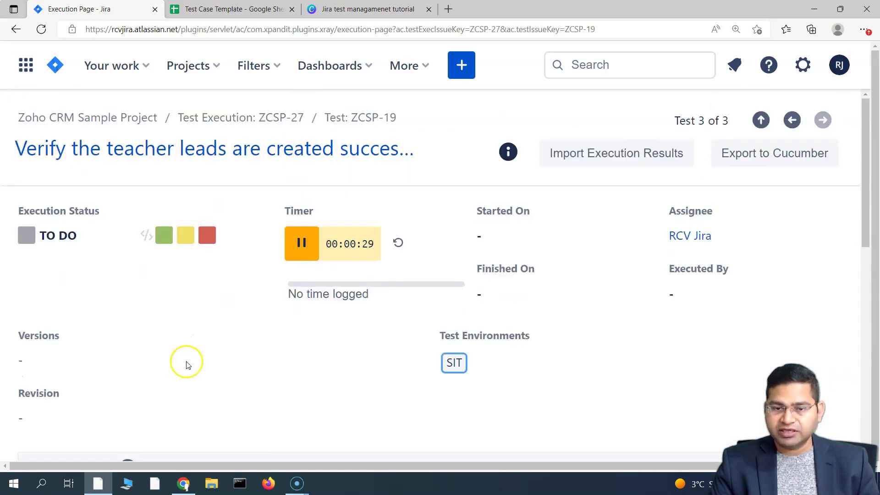
scroll(198, 302, "down", 5)
scroll(199, 308, "down", 2)
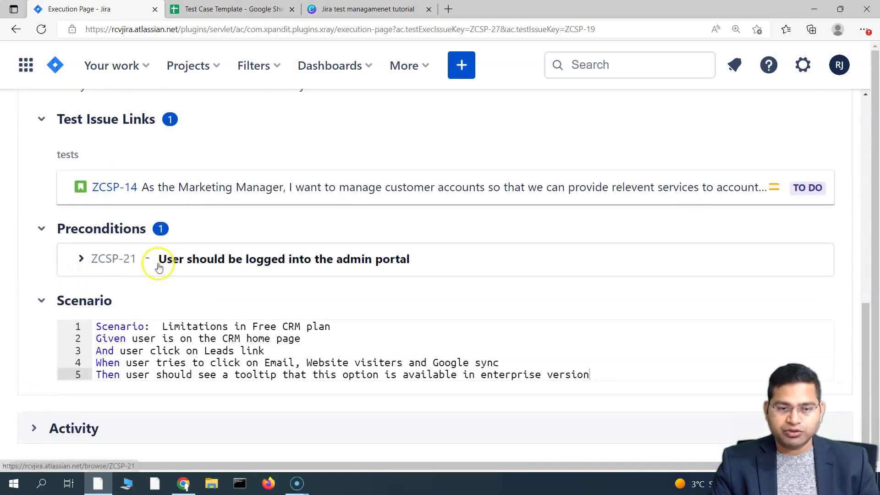
left_click(83, 260)
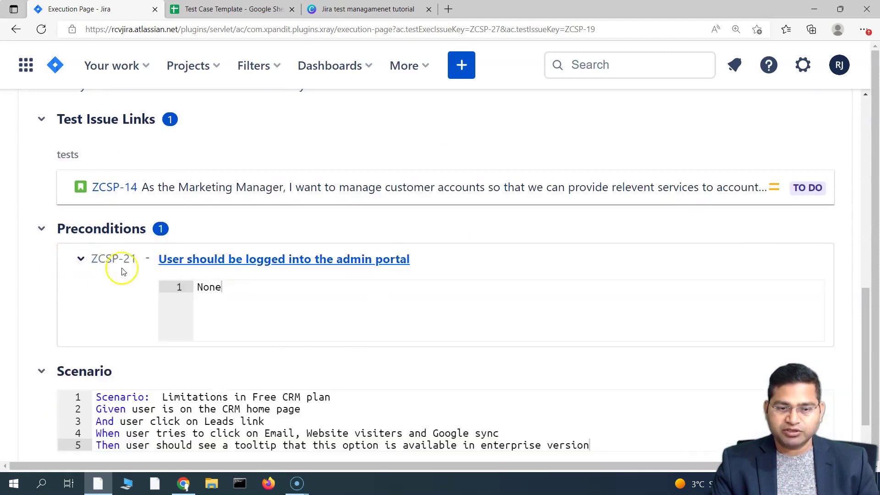
left_click(79, 257)
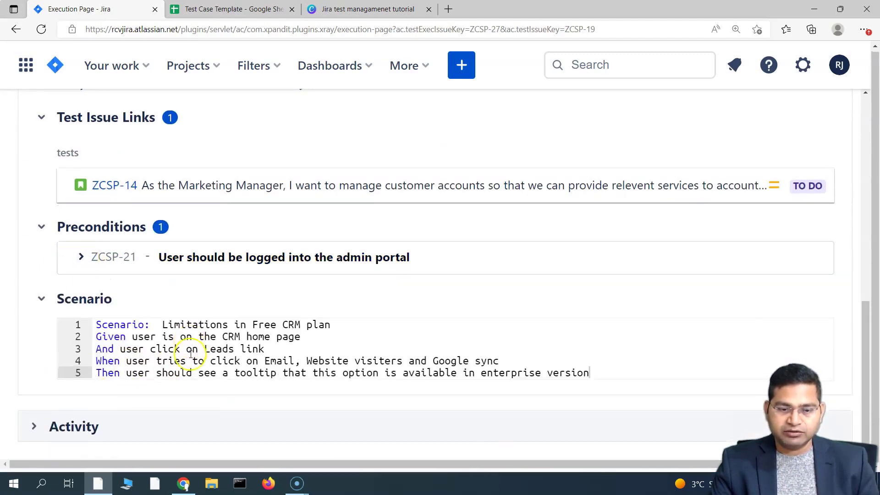
scroll(148, 339, "up", 10)
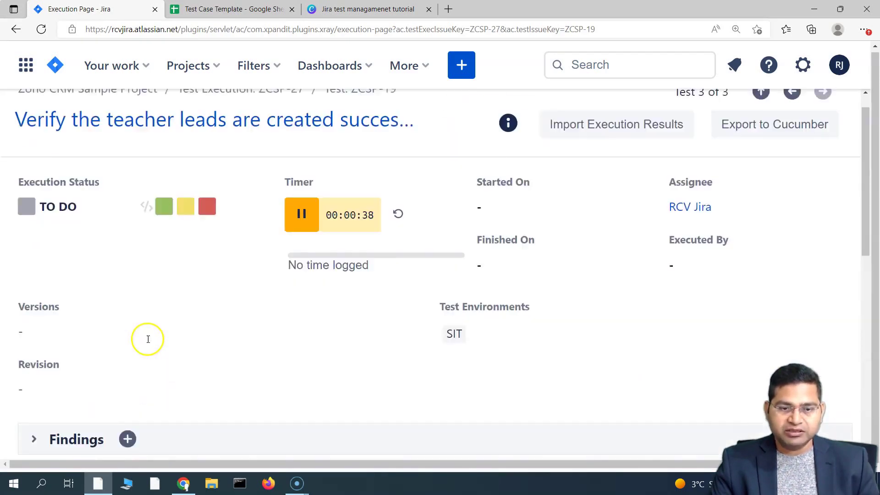
Step: Mark the ZCSP-19 run PASSED, expand Findings, and return to Sprint 1 execution ZCSP-27
left_click(165, 235)
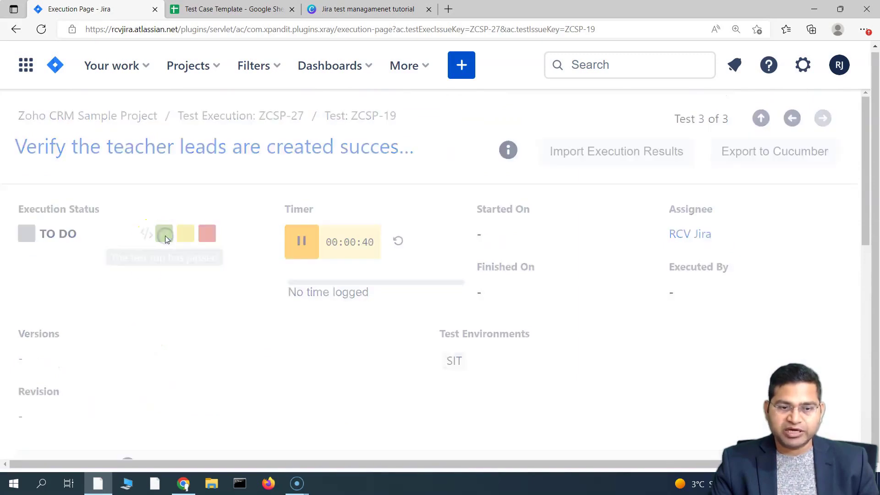
scroll(458, 358, "down", 5)
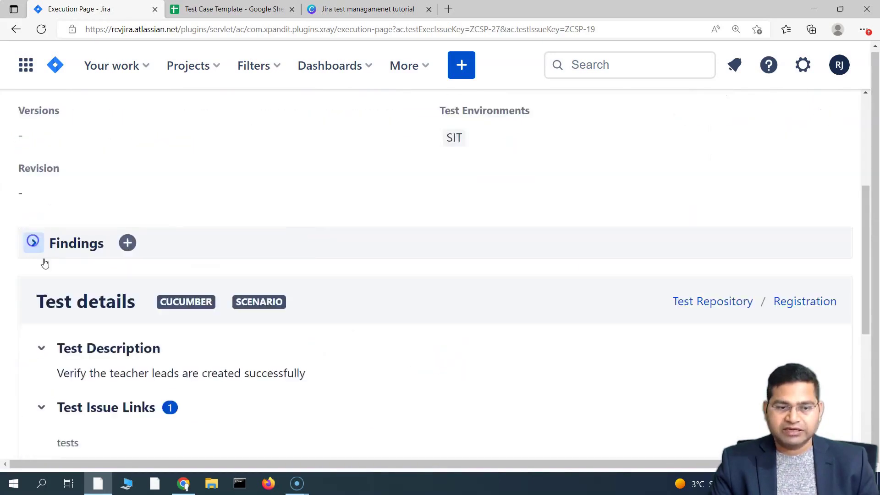
left_click(35, 243)
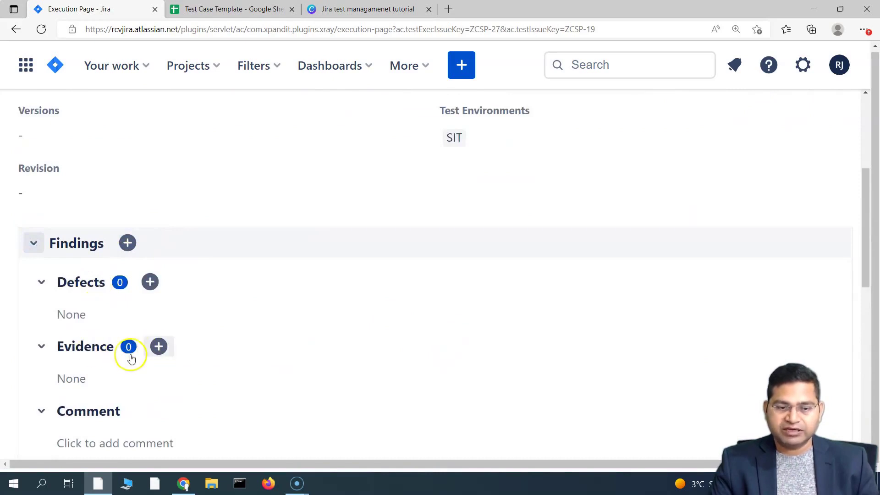
scroll(112, 422, "down", 1)
scroll(526, 326, "up", 5)
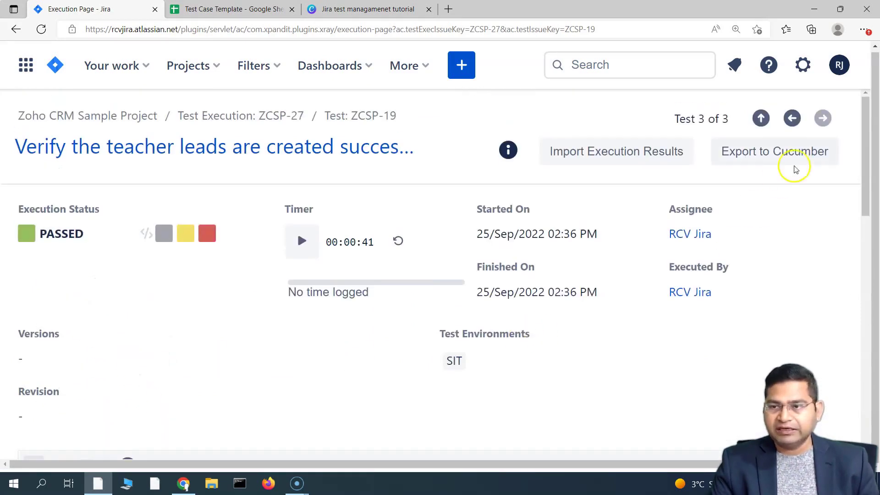
left_click(763, 122)
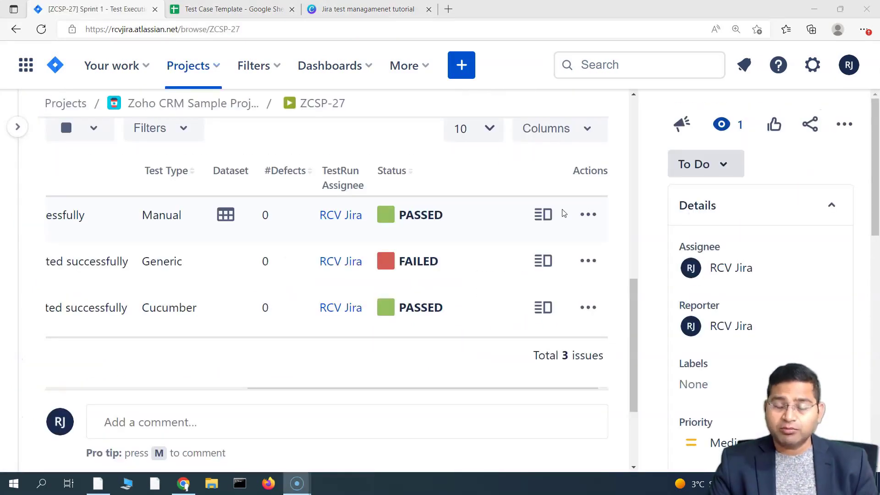